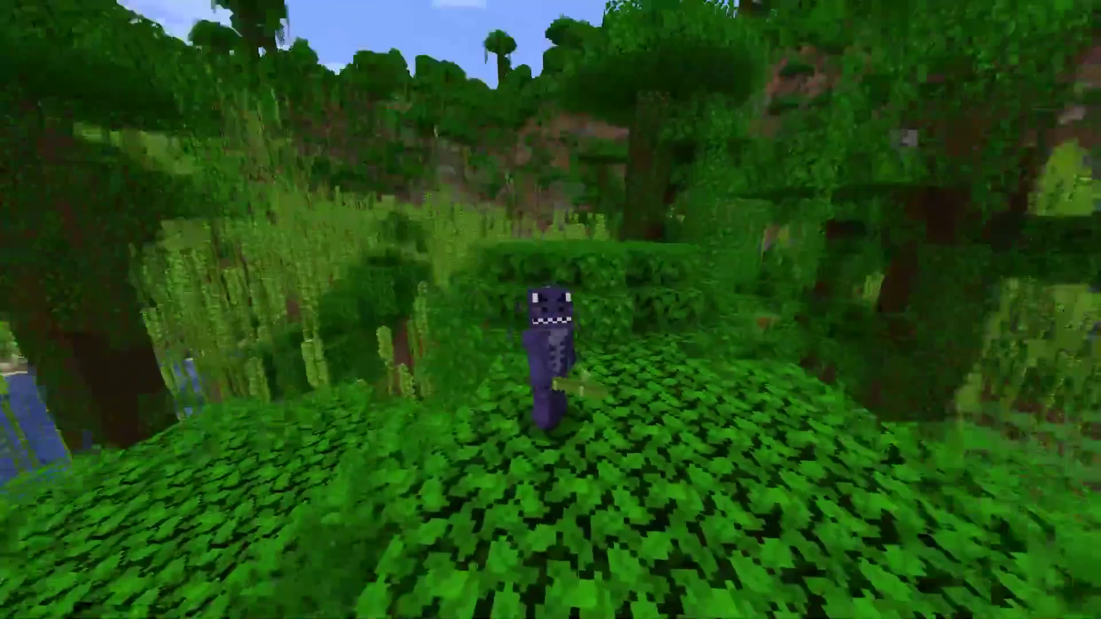
Browse Litematica's placements, loaded schematics, area editor and configuration screens, then return to the game
key(m+p)
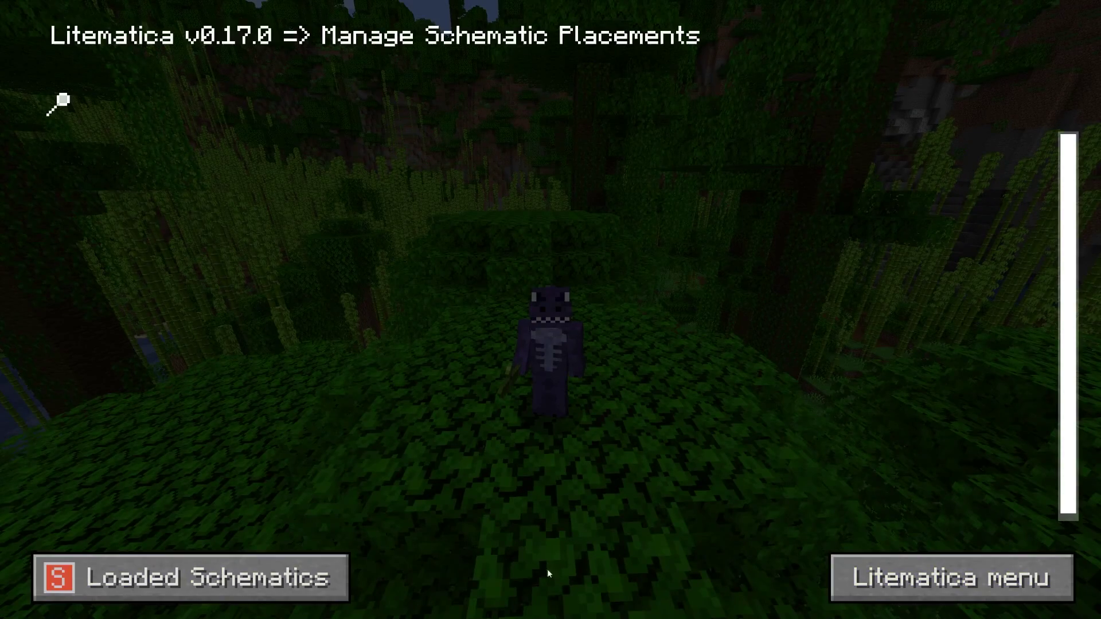
click(226, 584)
click(847, 591)
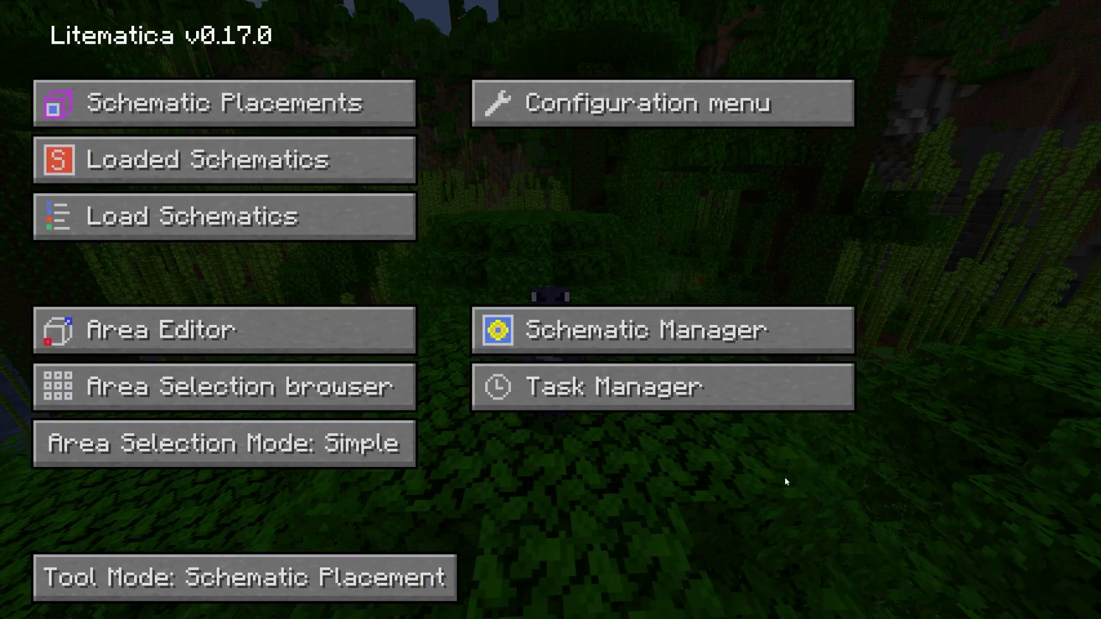
click(367, 331)
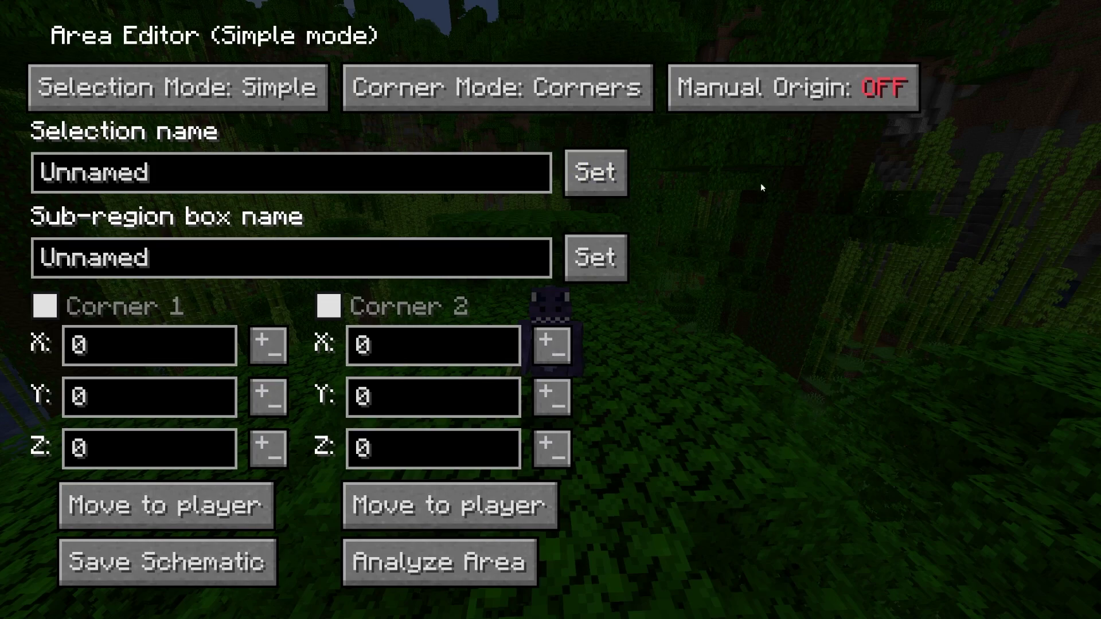
key(Escape)
click(659, 102)
key(Escape)
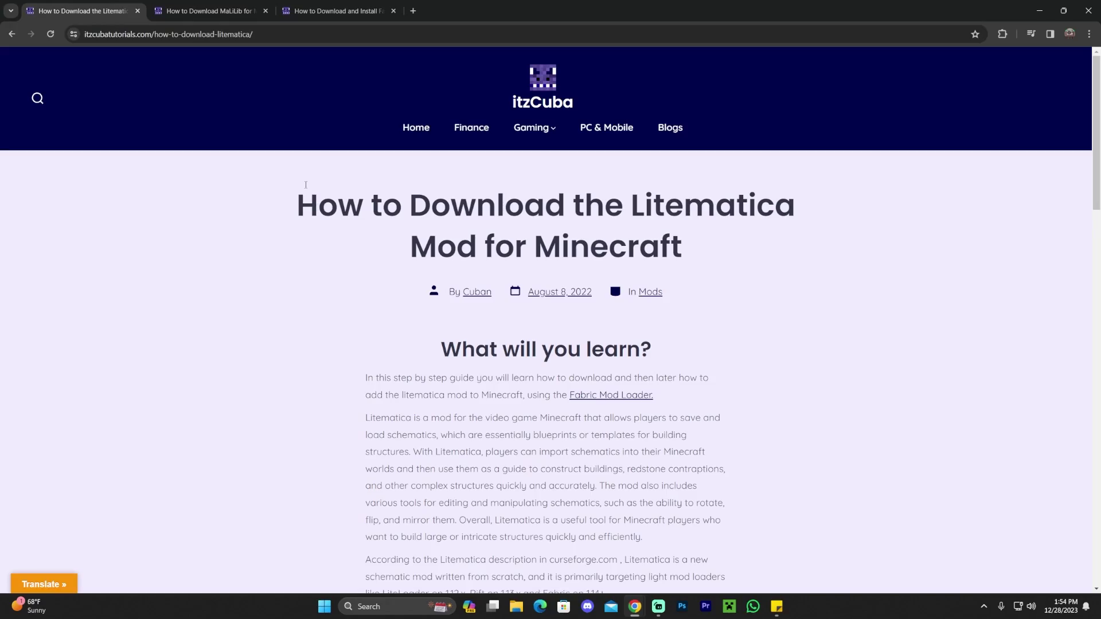
Scroll through the itzCuba Litematica download guide
scroll(333, 194, down, 2)
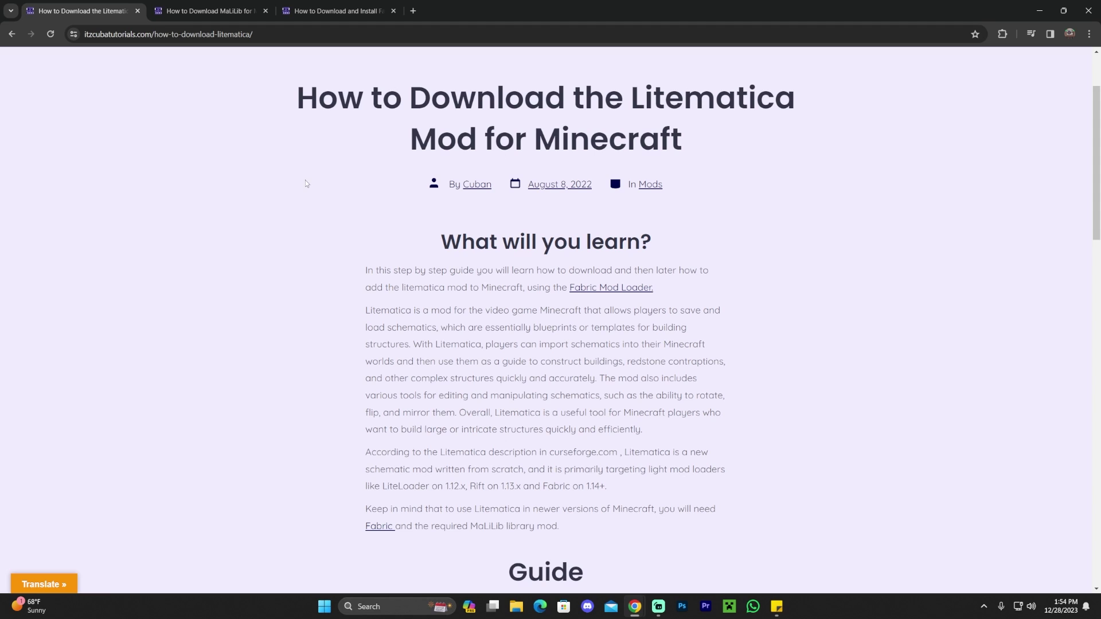
scroll(305, 183, down, 6)
scroll(584, 254, down, 4)
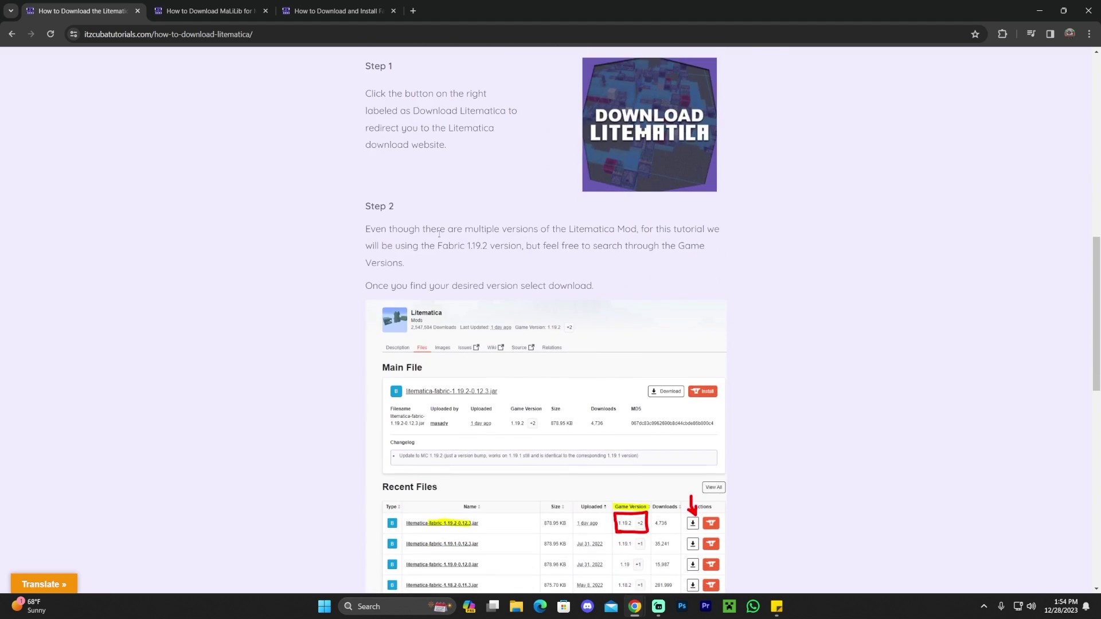
scroll(533, 177, down, 10)
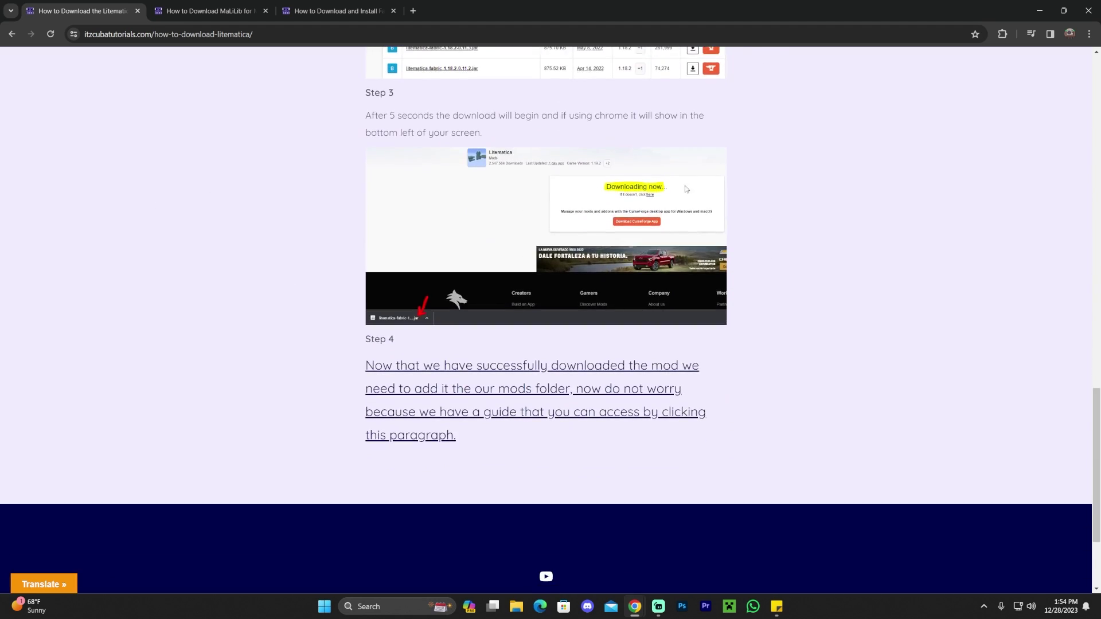
scroll(310, 222, up, 7)
scroll(309, 222, up, 12)
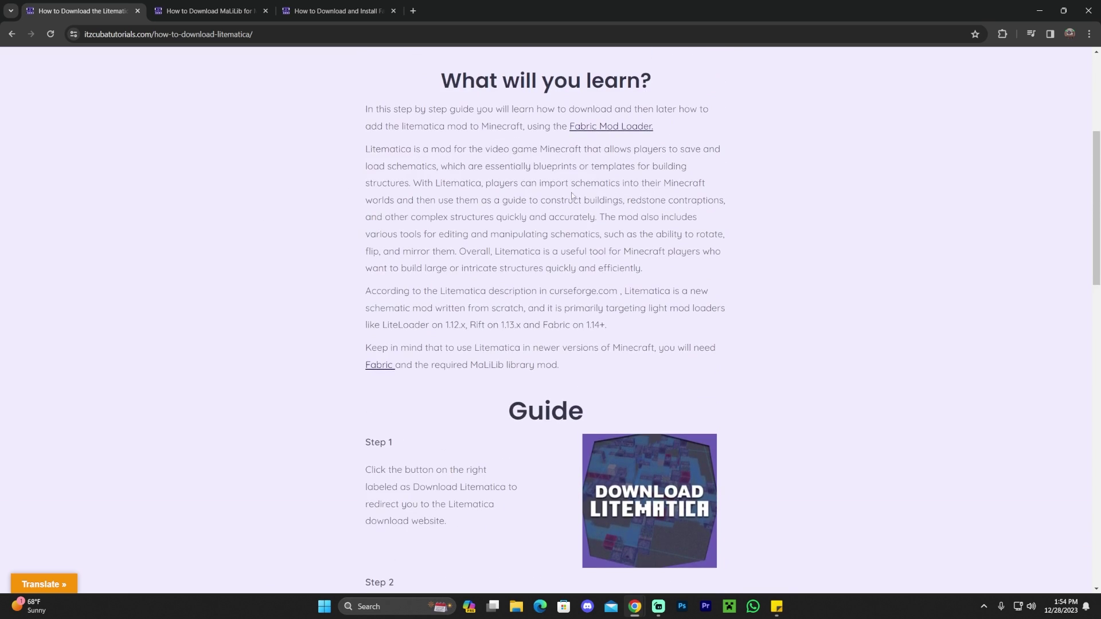
scroll(518, 315, down, 4)
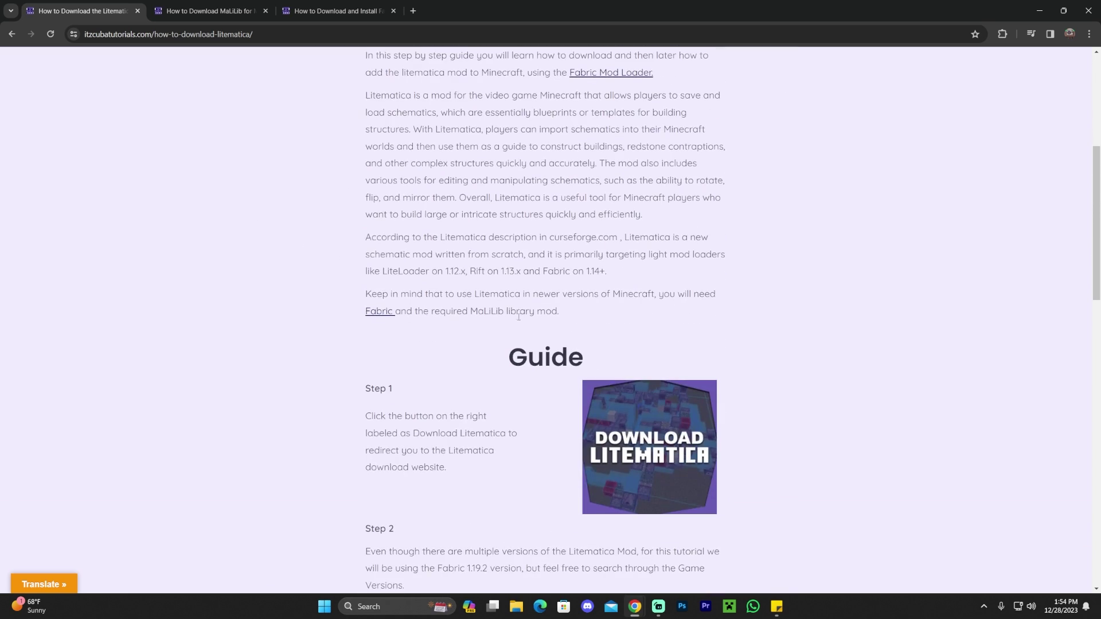
scroll(570, 318, up, 3)
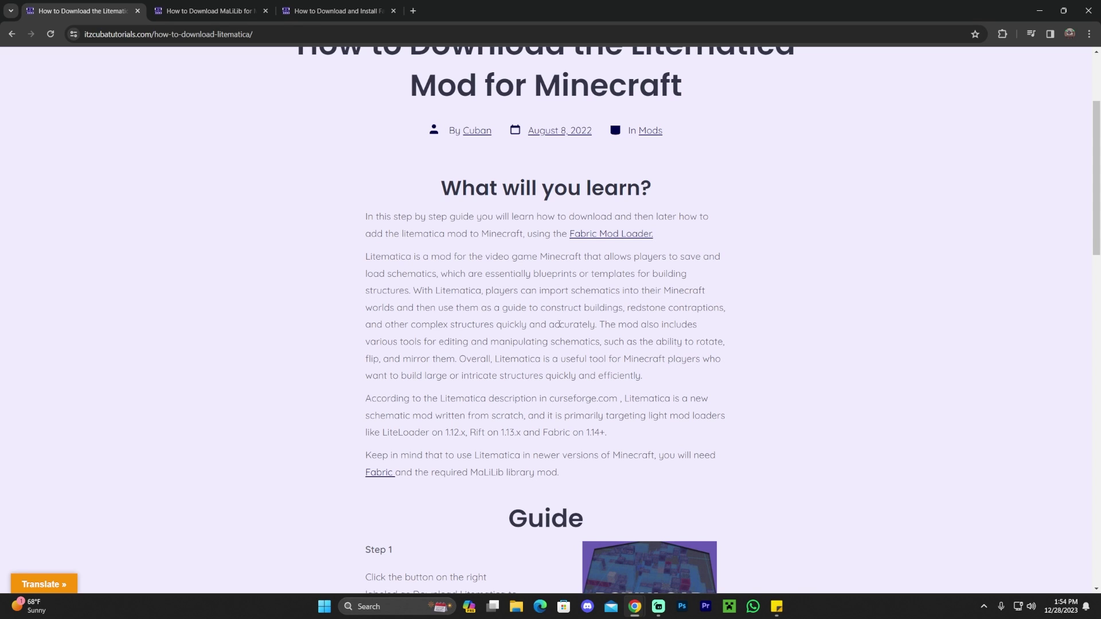
scroll(558, 324, down, 3)
scroll(546, 268, up, 3)
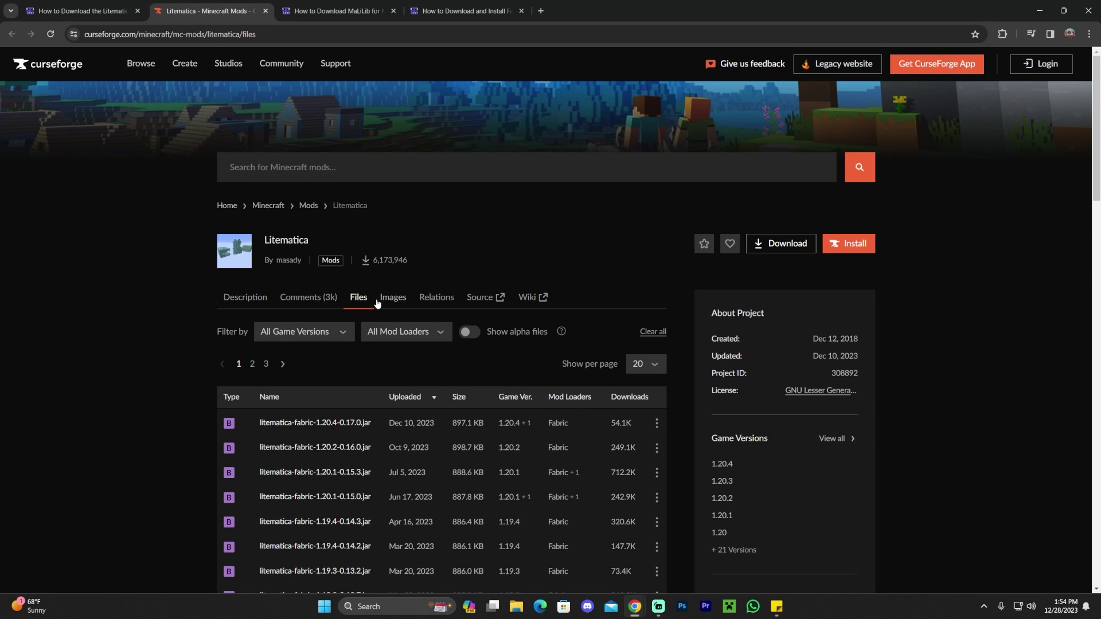
Download litematica-fabric-1.20.4-0.17.0.jar using the first 1.20.4 row's menu on the Files tab
scroll(376, 302, down, 4)
scroll(358, 183, up, 2)
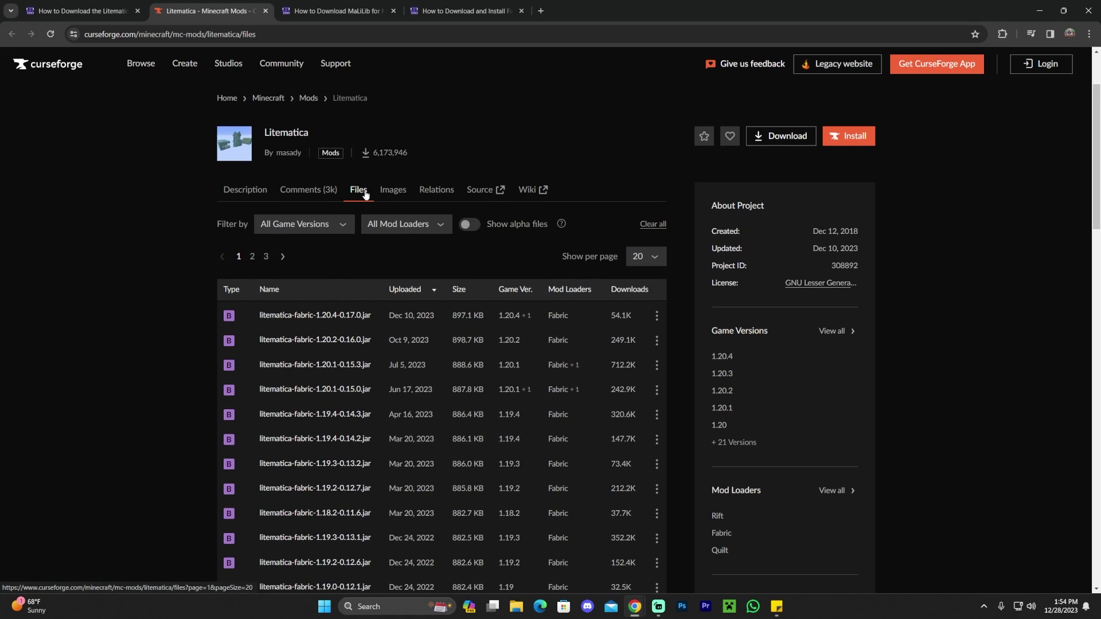
scroll(441, 281, down, 2)
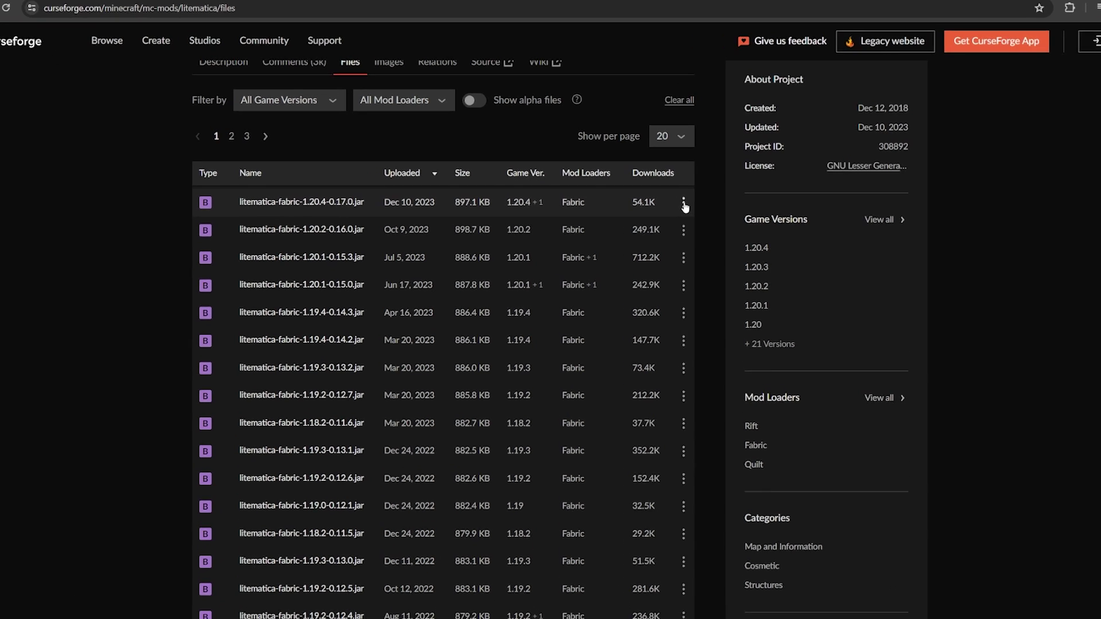
click(657, 209)
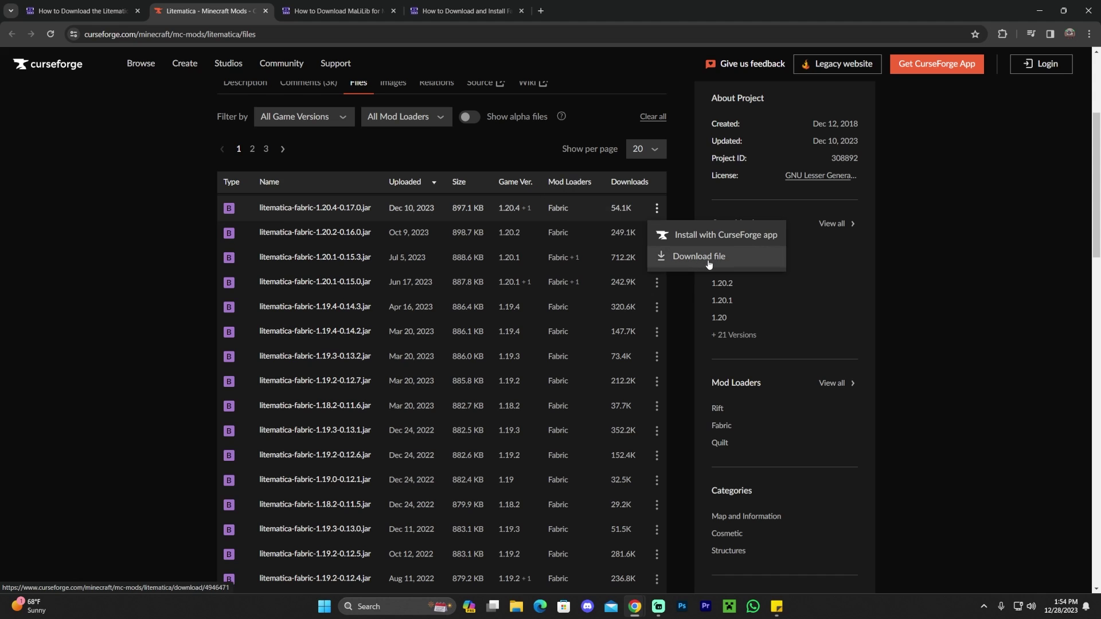
click(710, 262)
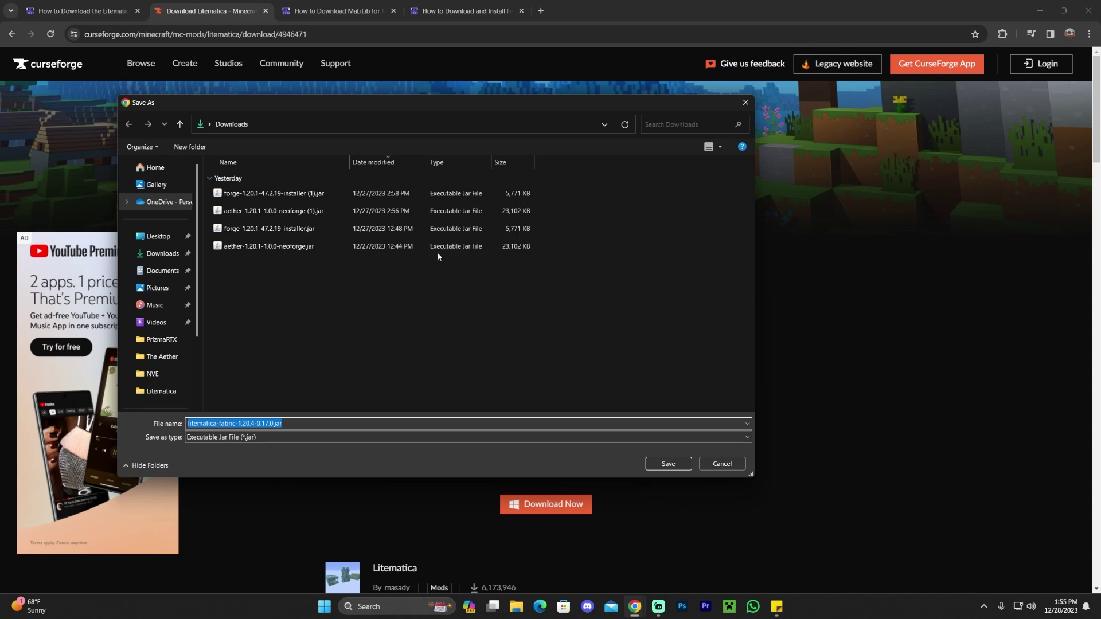
Save the Litematica jar to Downloads and shrink the browser window to reveal the desktop
click(668, 463)
drag(871, 10, 733, 33)
drag(970, 135, 737, 136)
drag(623, 24, 1013, 43)
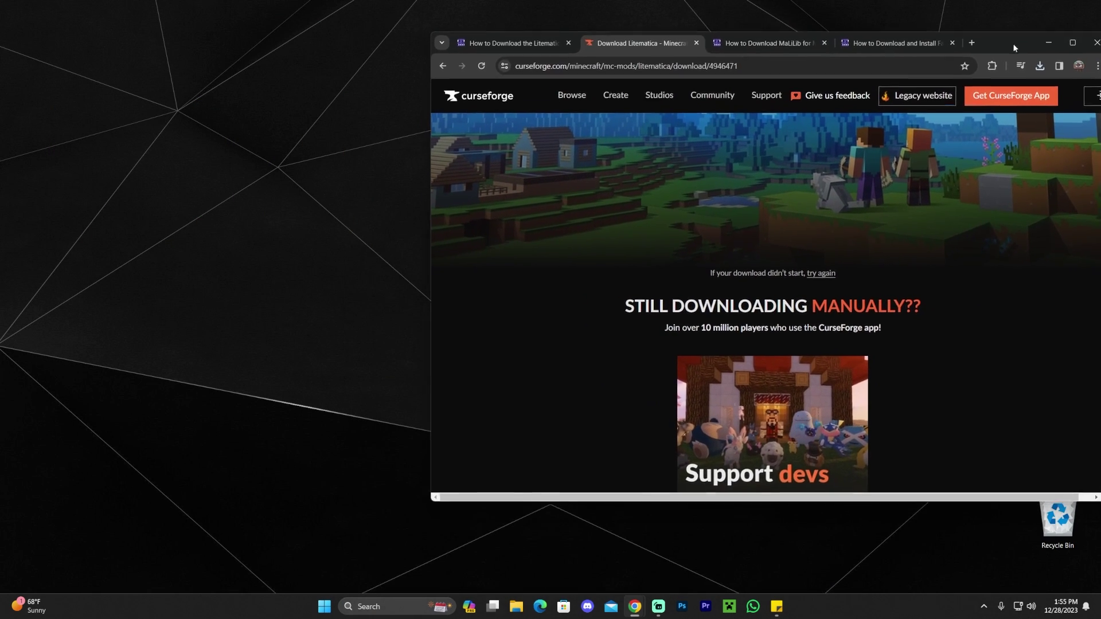
Copy the Litematica jar from the download history onto the desktop and return to the guide tab
click(1041, 70)
drag(941, 126, 224, 154)
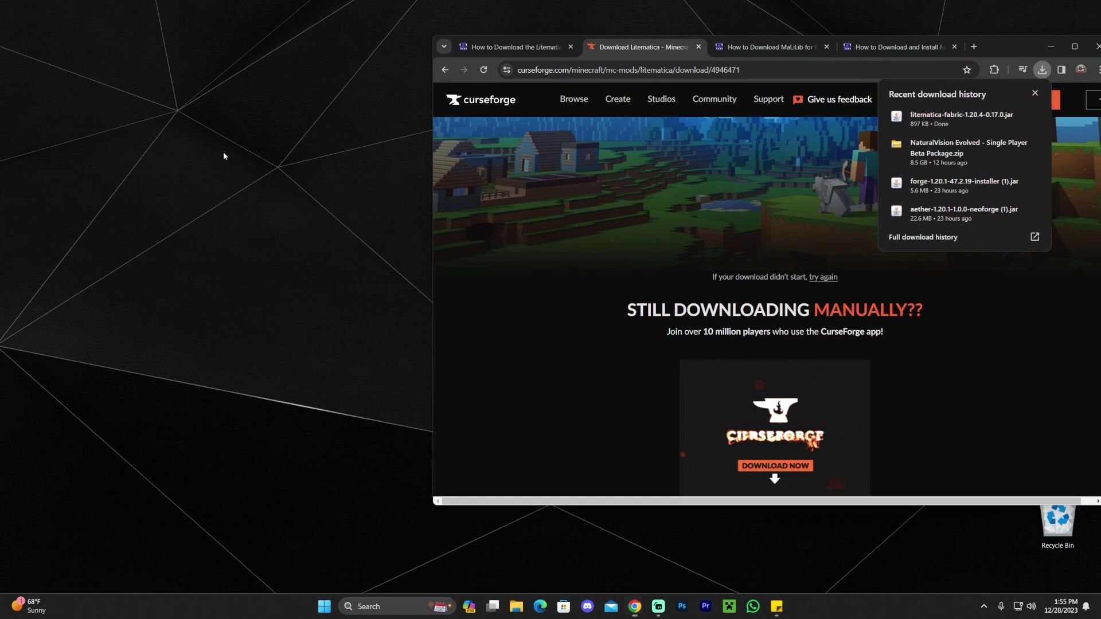
click(1015, 51)
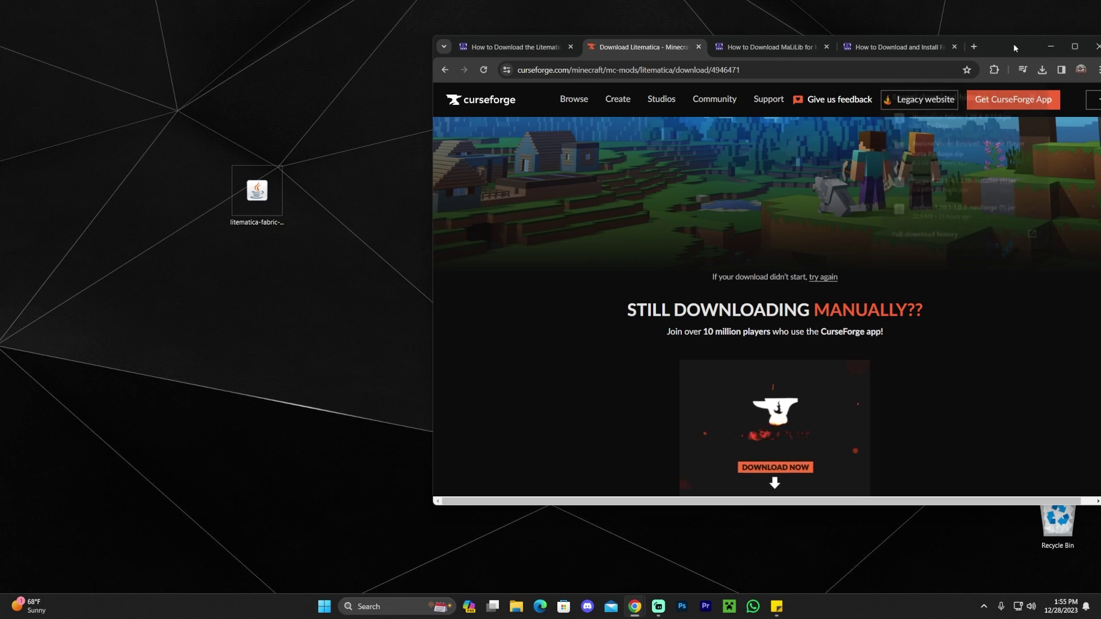
drag(1013, 44, 922, 55)
click(398, 60)
scroll(639, 178, up, 4)
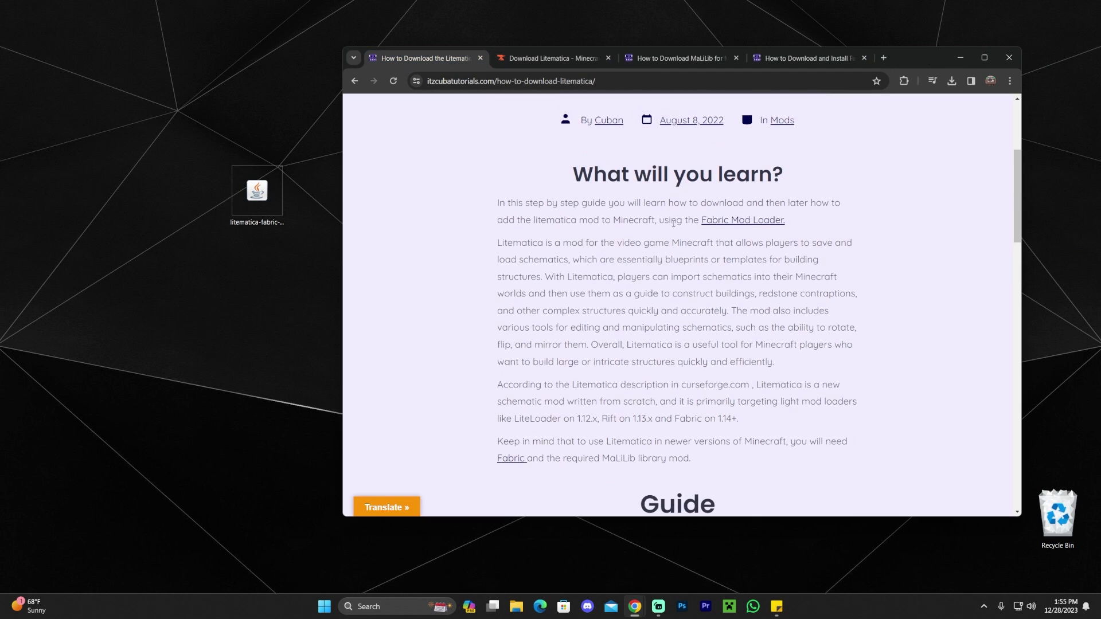
Open the How to Download MaLiLib guide and maximize the browser
click(559, 59)
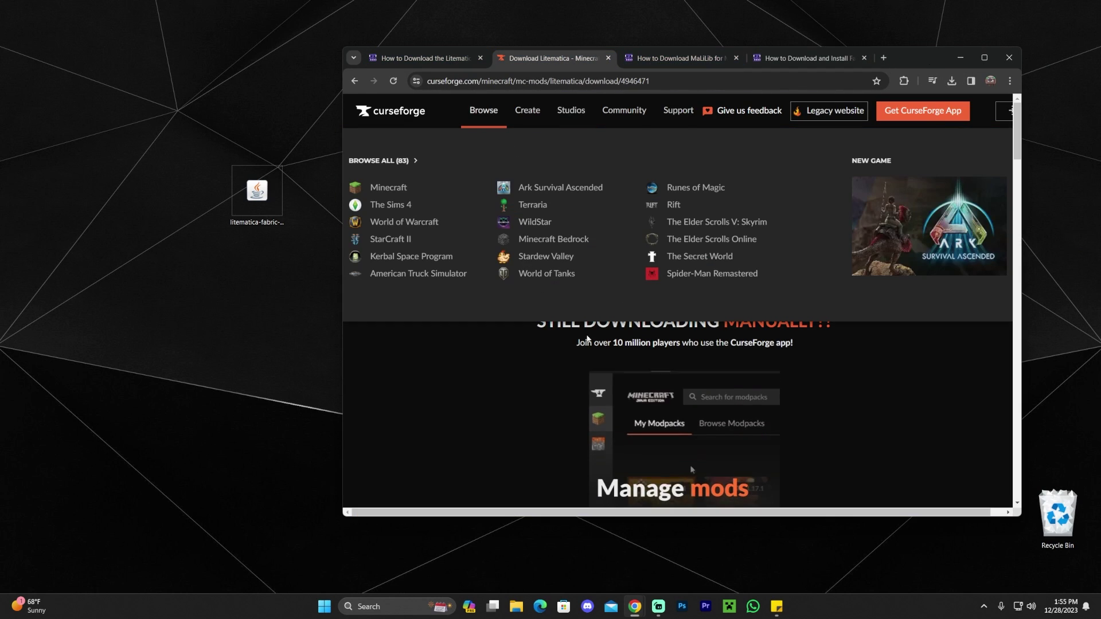
click(688, 58)
scroll(803, 201, down, 2)
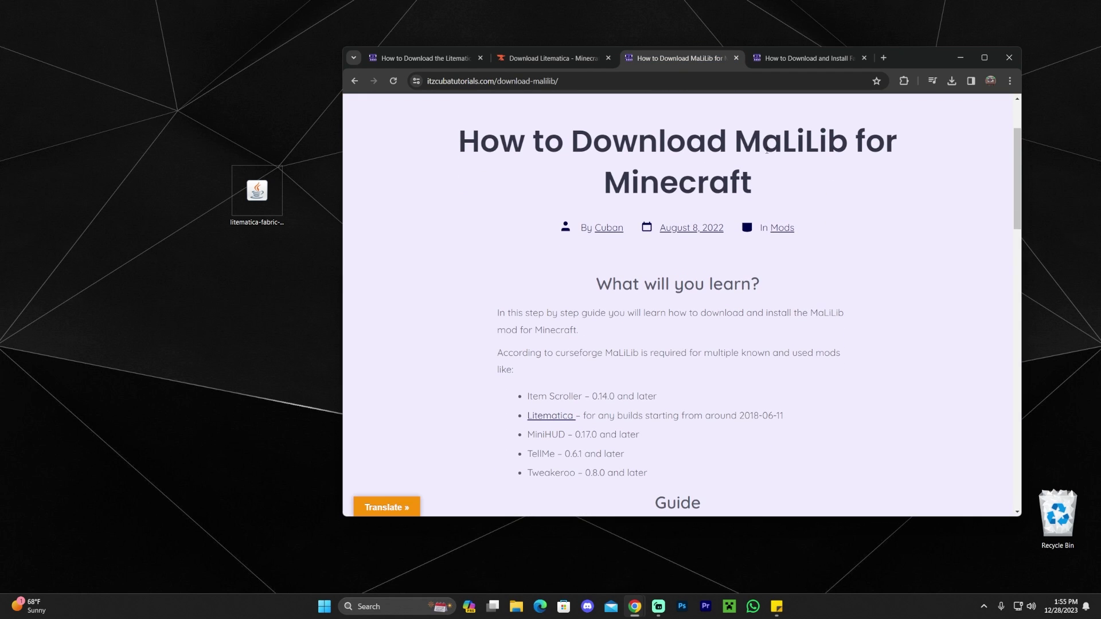
drag(736, 141, 850, 141)
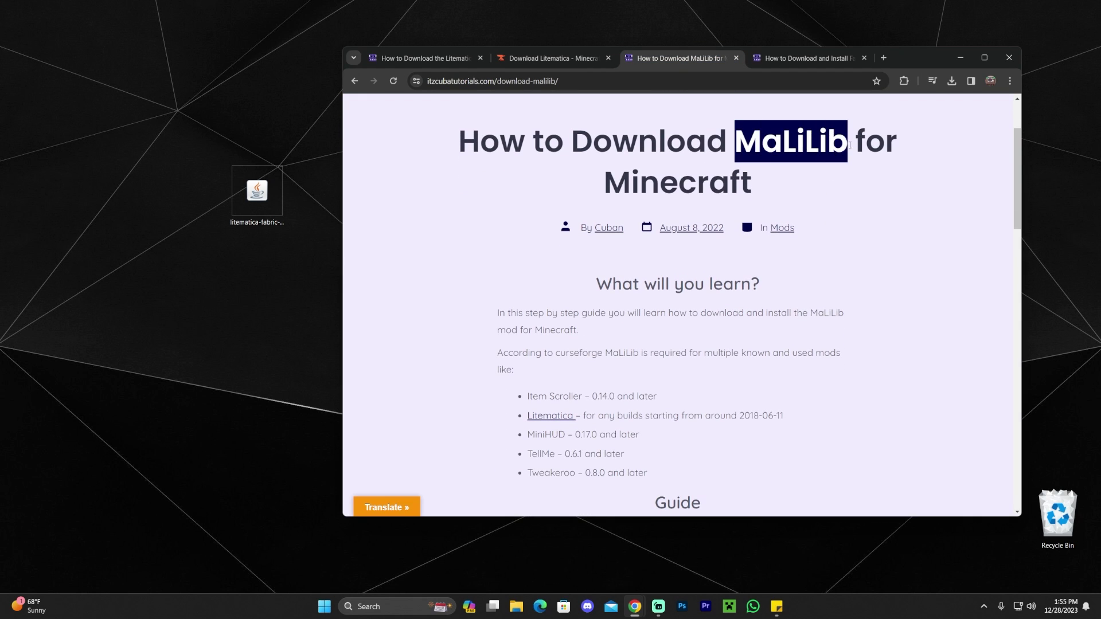
click(983, 57)
Scroll to Step 1 and open MaLiLib's CurseForge Files page from the Download MaLiLib image
scroll(480, 239, down, 10)
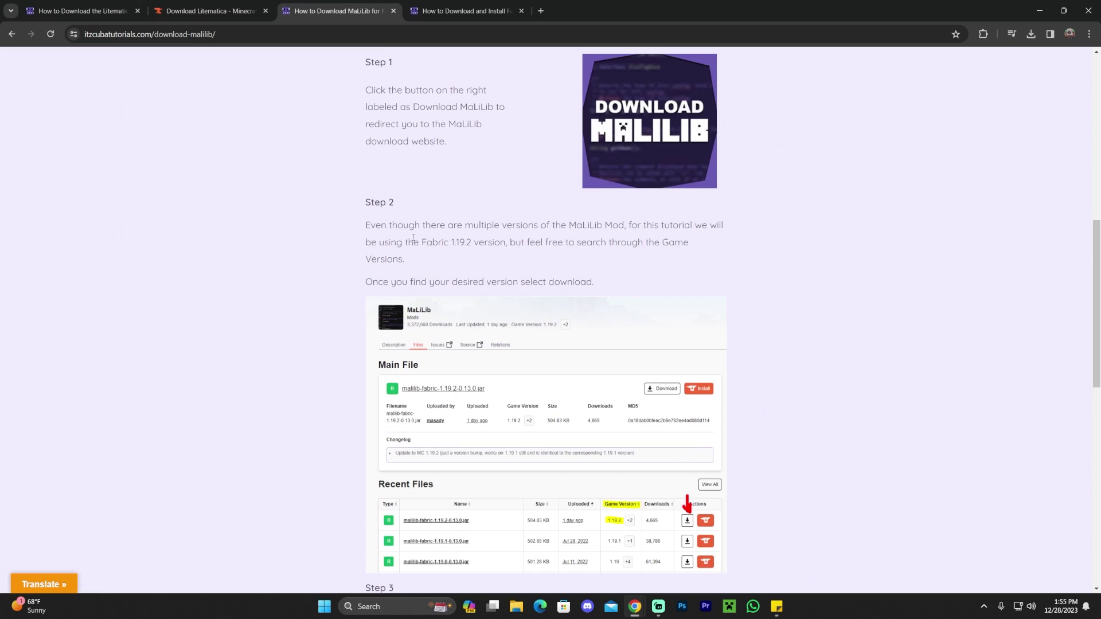
scroll(505, 254, up, 5)
scroll(505, 254, up, 3)
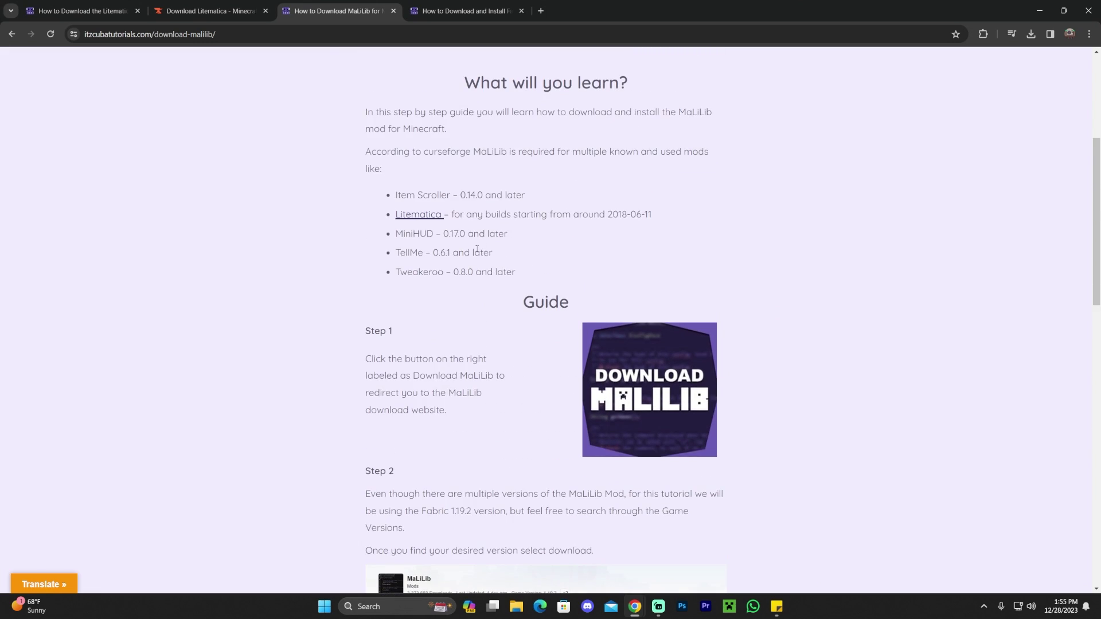
scroll(477, 249, up, 3)
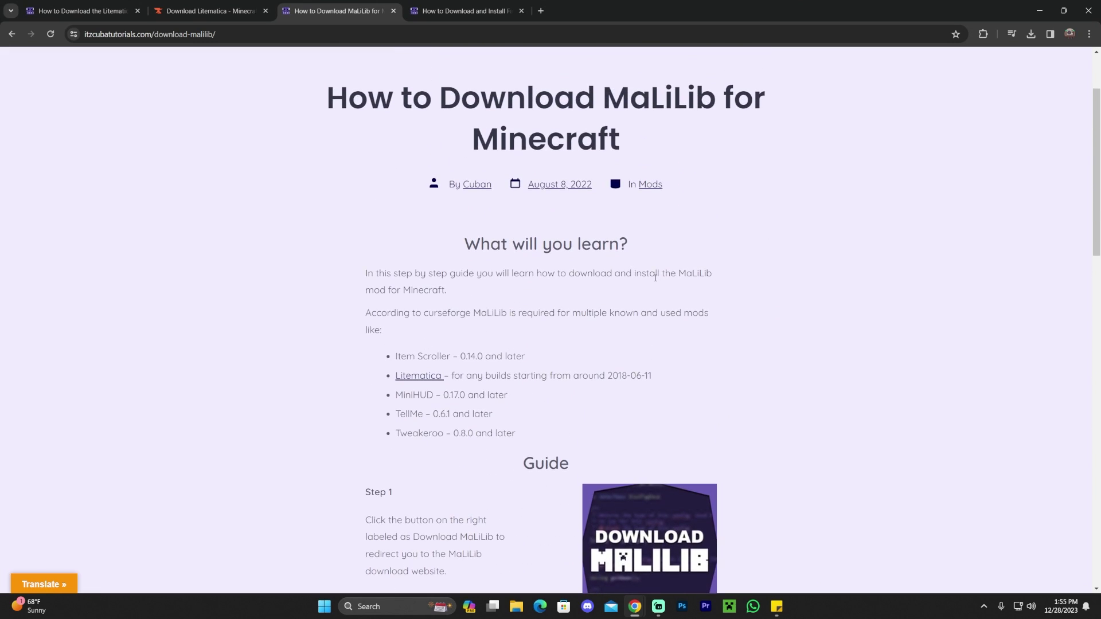
scroll(665, 321, down, 3)
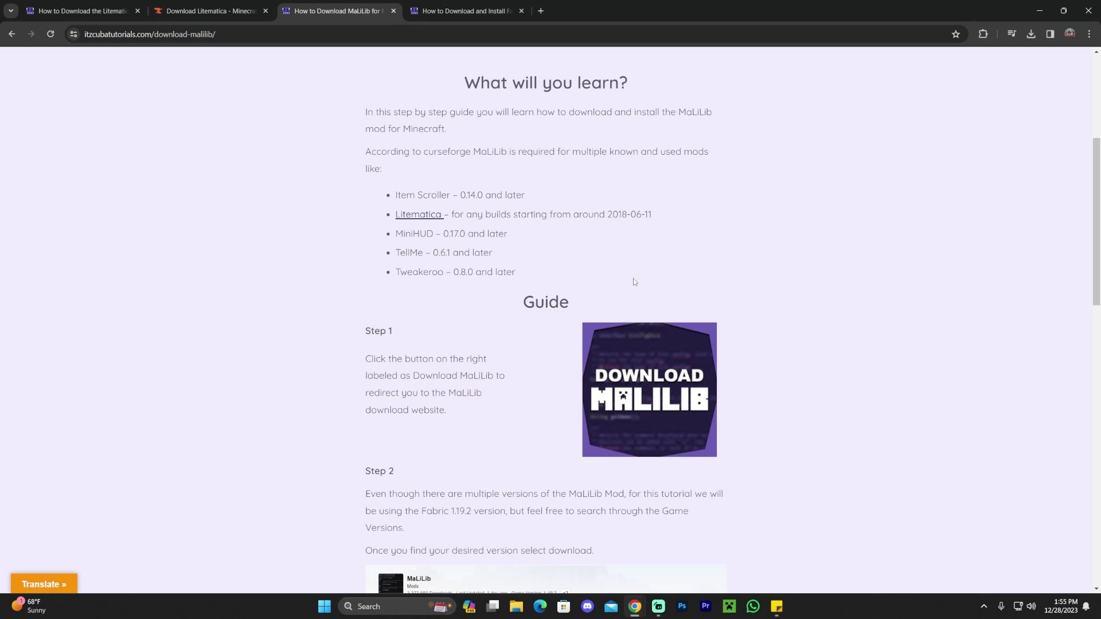
scroll(625, 263, down, 2)
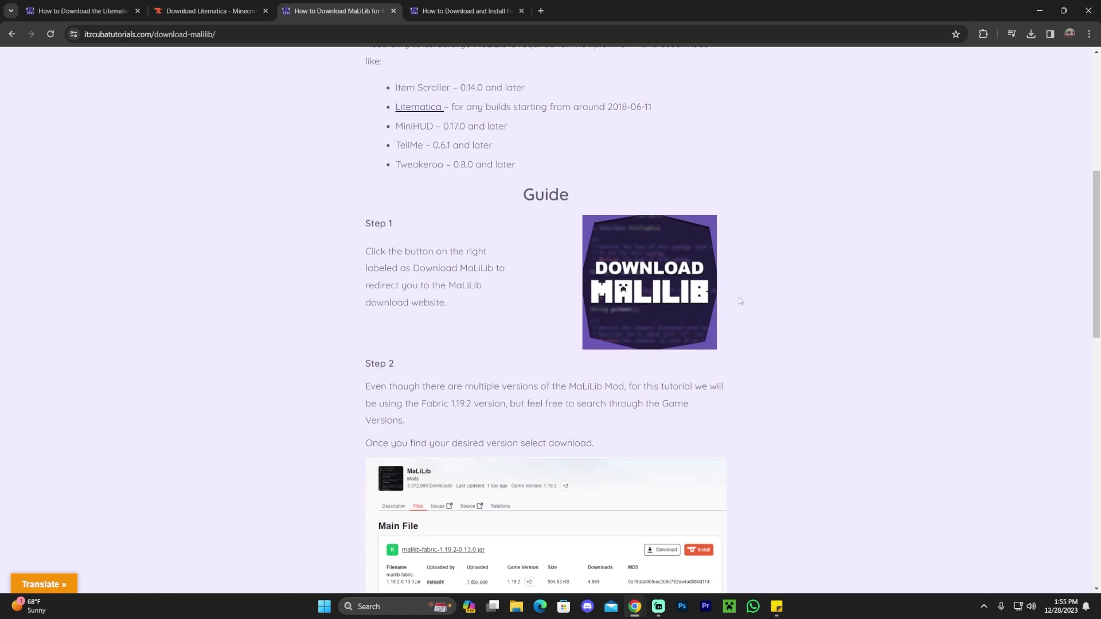
click(646, 277)
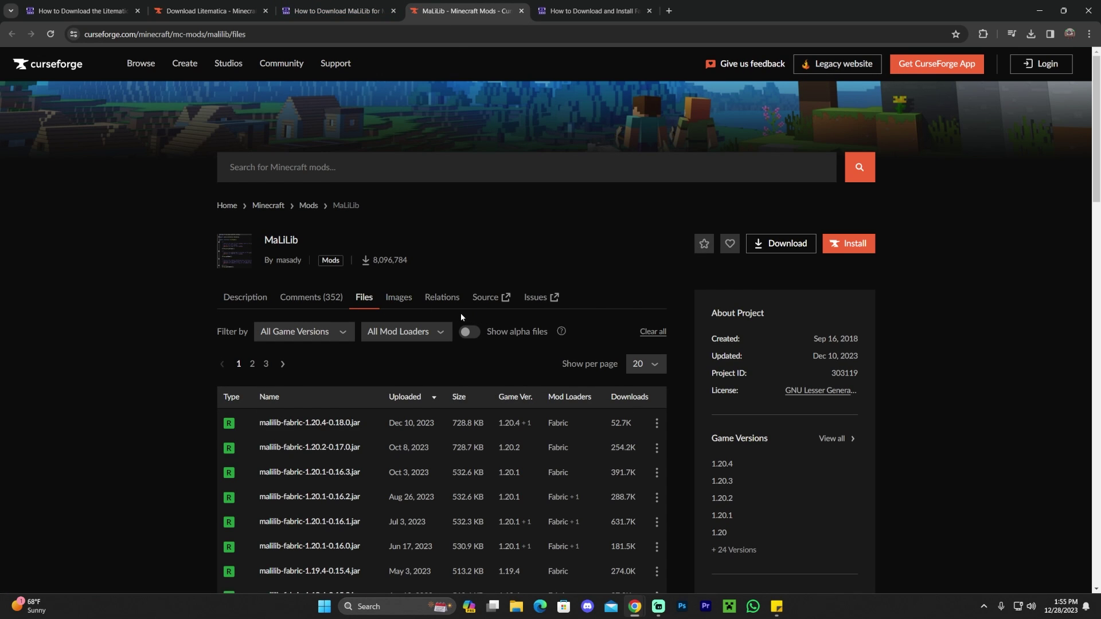
Download malilib-fabric-1.20.4-0.18.0.jar from the first row's menu and save it to Downloads
scroll(544, 338, down, 2)
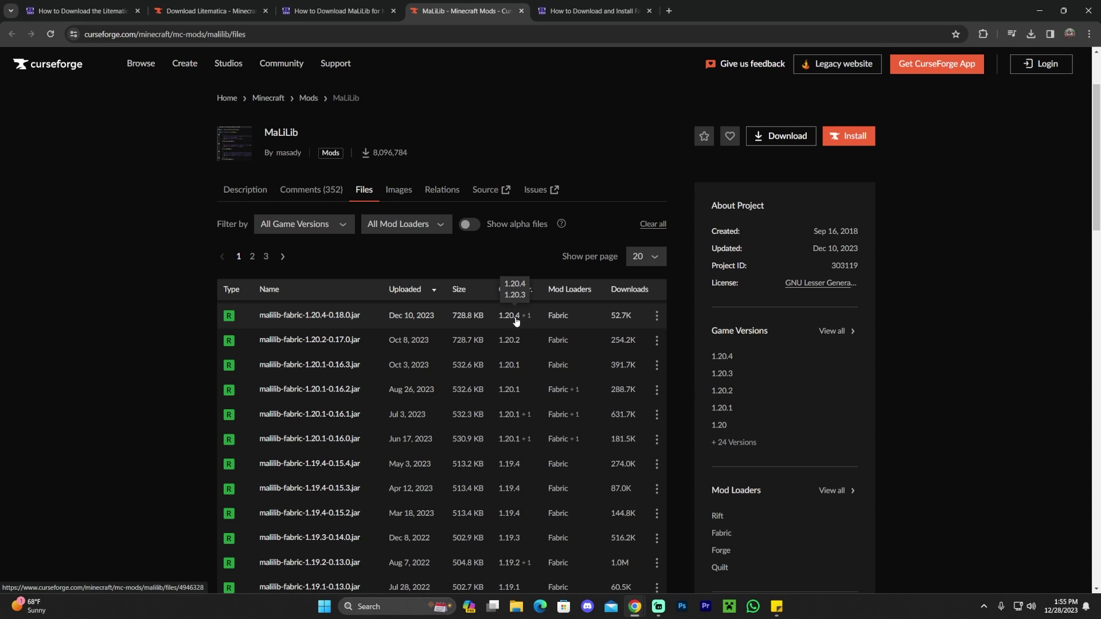
click(657, 317)
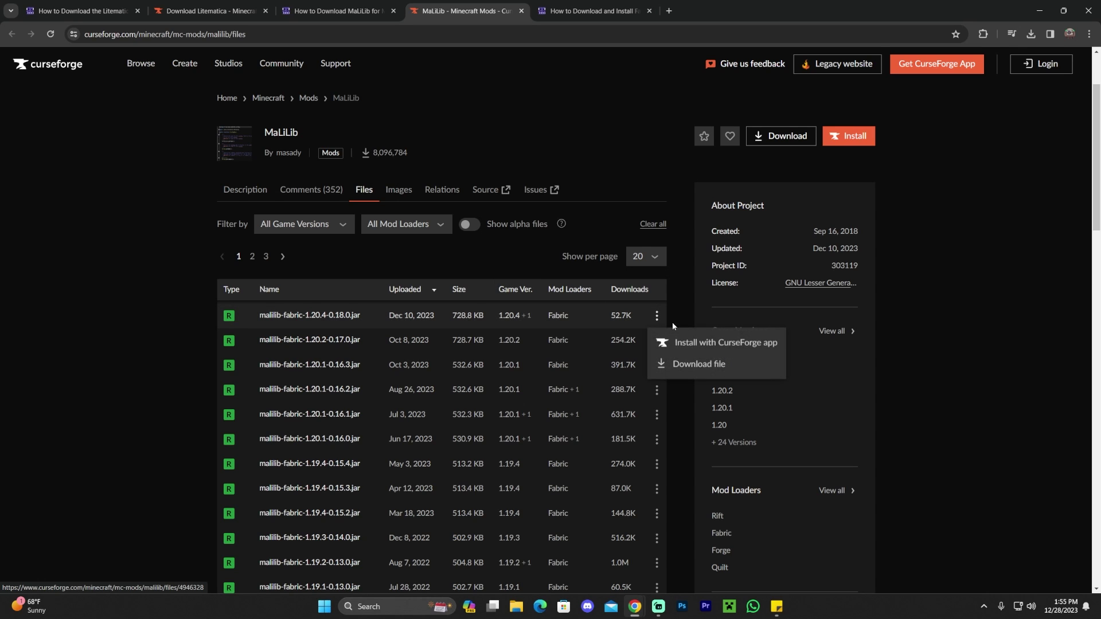
click(693, 365)
key(super+Down)
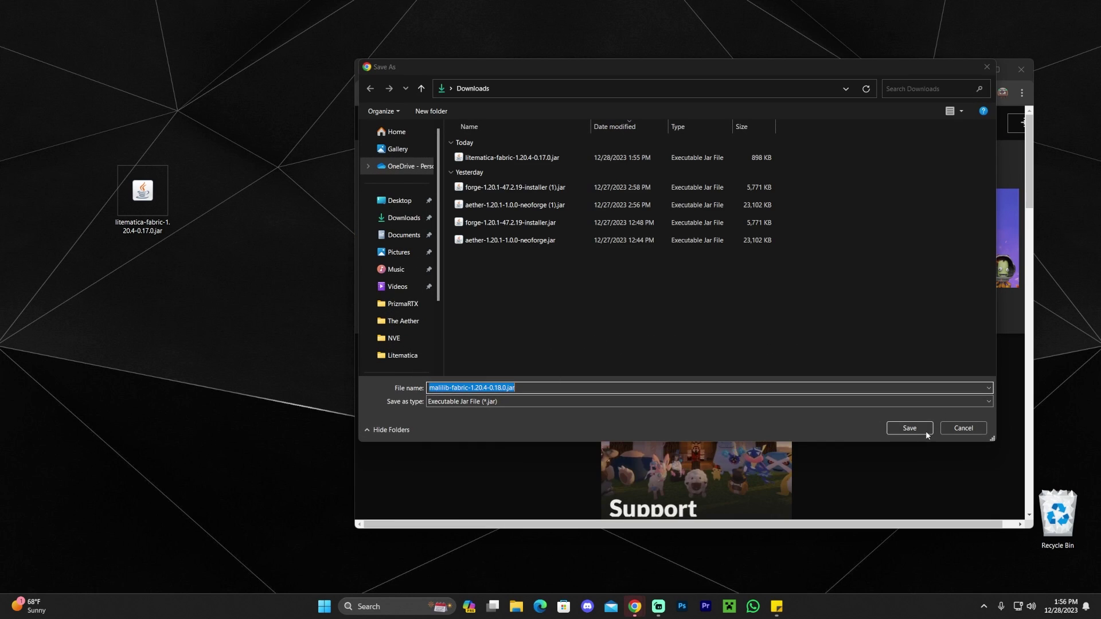
click(910, 428)
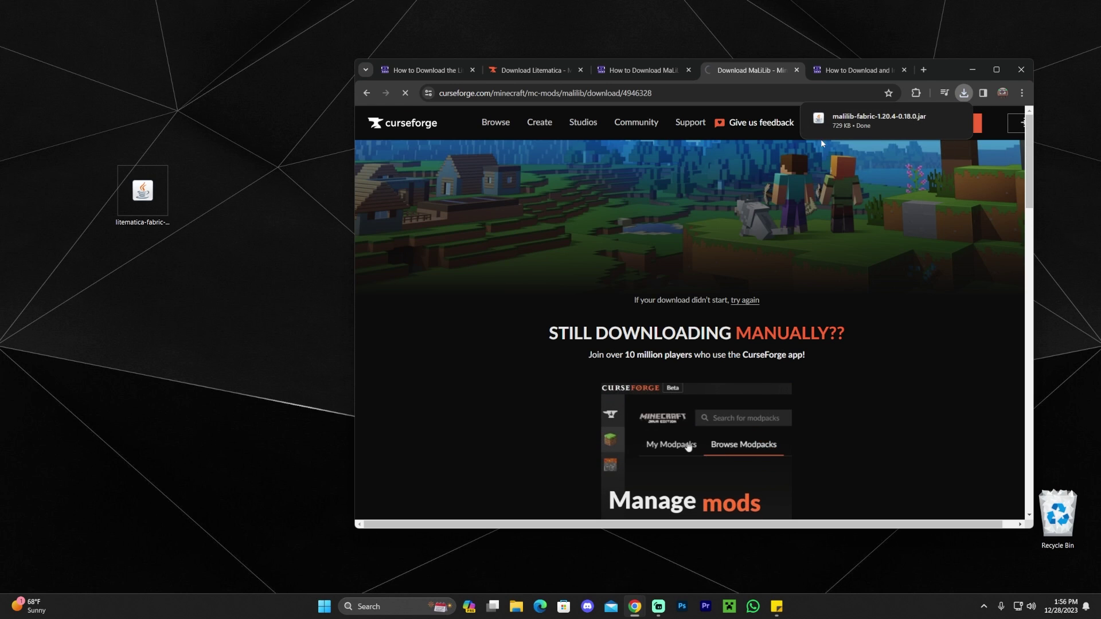
Drag the MaLiLib jar from the downloads bubble onto the desktop and refresh the desktop
drag(886, 129, 143, 287)
right_click(256, 187)
click(264, 201)
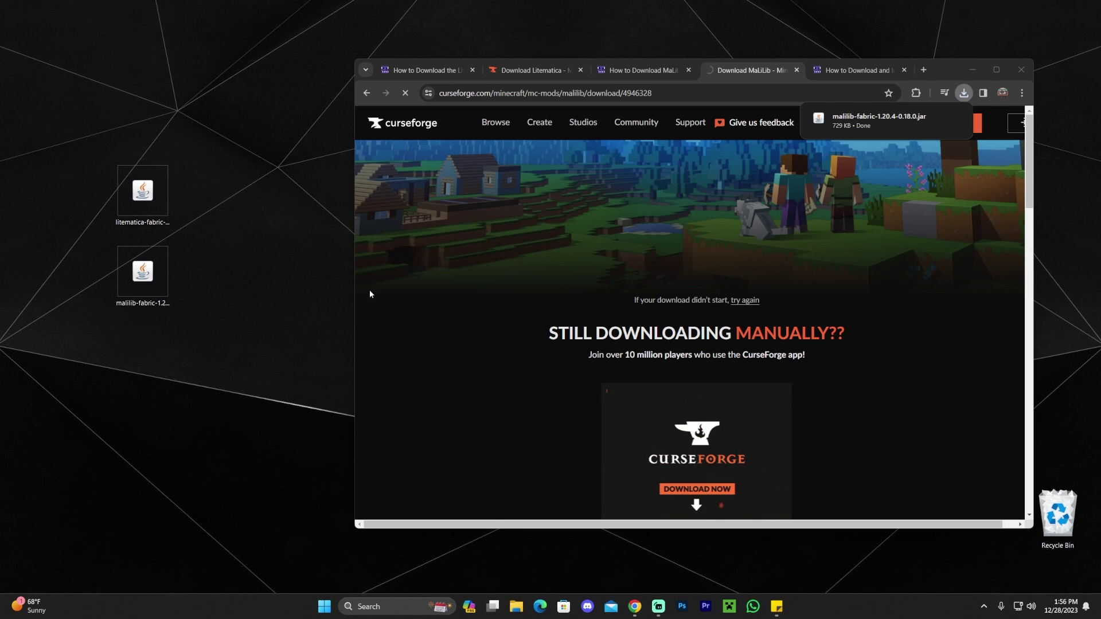
drag(179, 229, 169, 286)
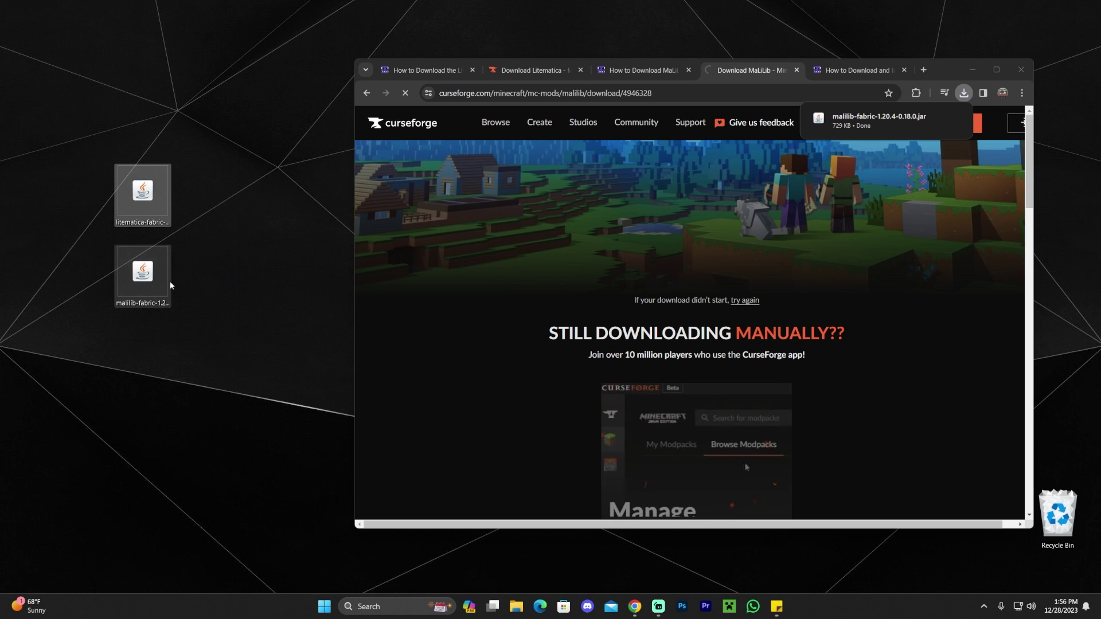
click(236, 236)
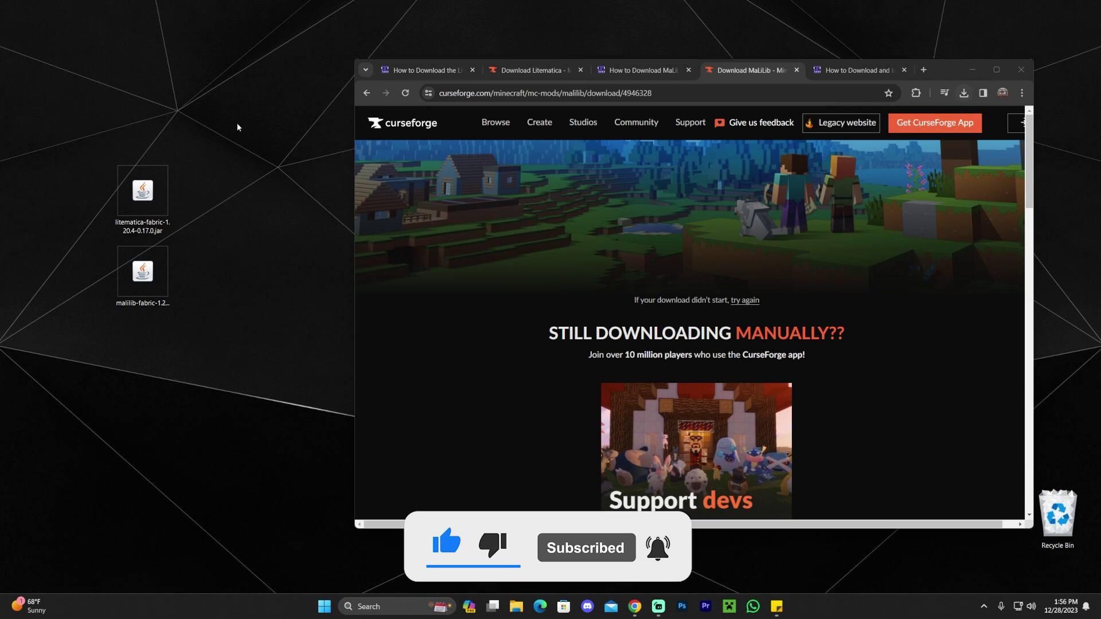
Close the Litematica and MaLiLib guide and download tabs, keeping the Fabric guide
click(822, 66)
click(453, 70)
click(472, 70)
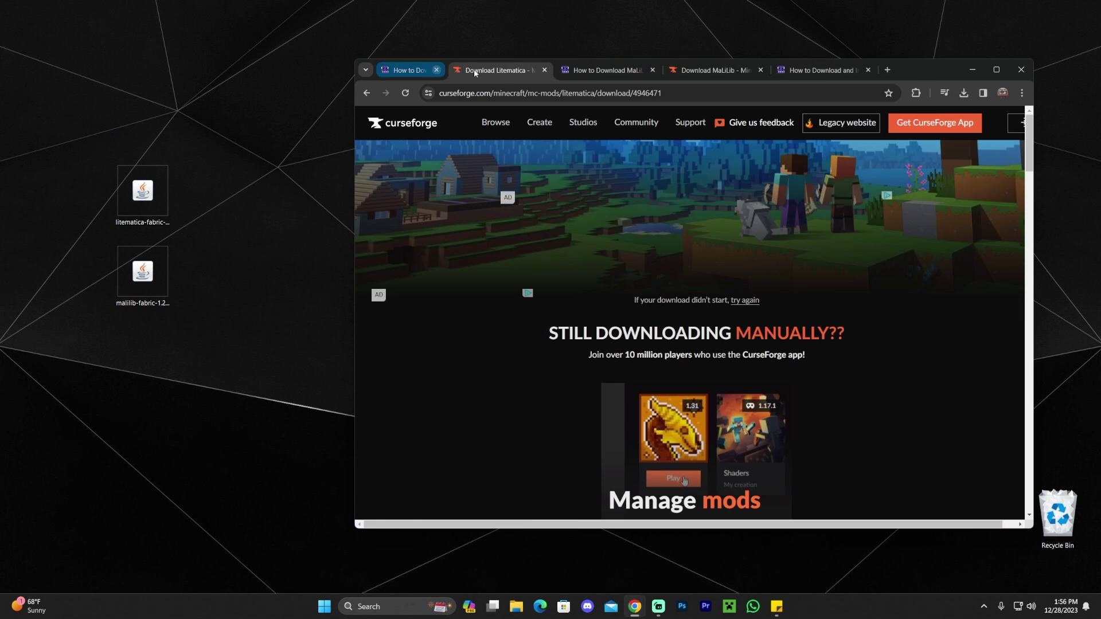
click(474, 69)
click(474, 69)
click(473, 68)
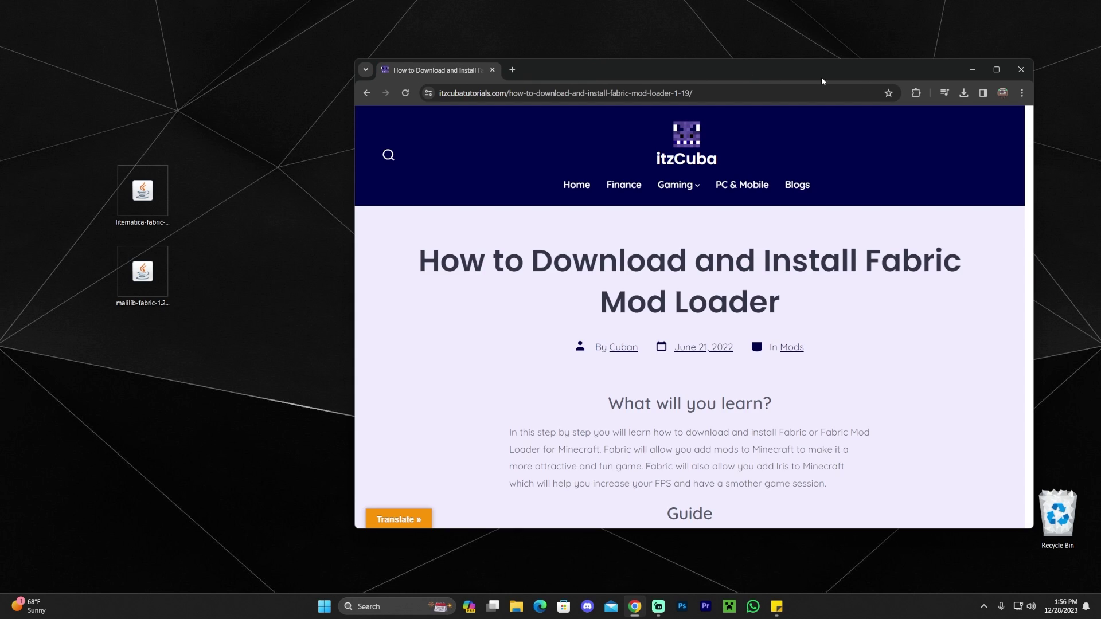
Maximize the browser and scroll through the Fabric installation guide
click(996, 70)
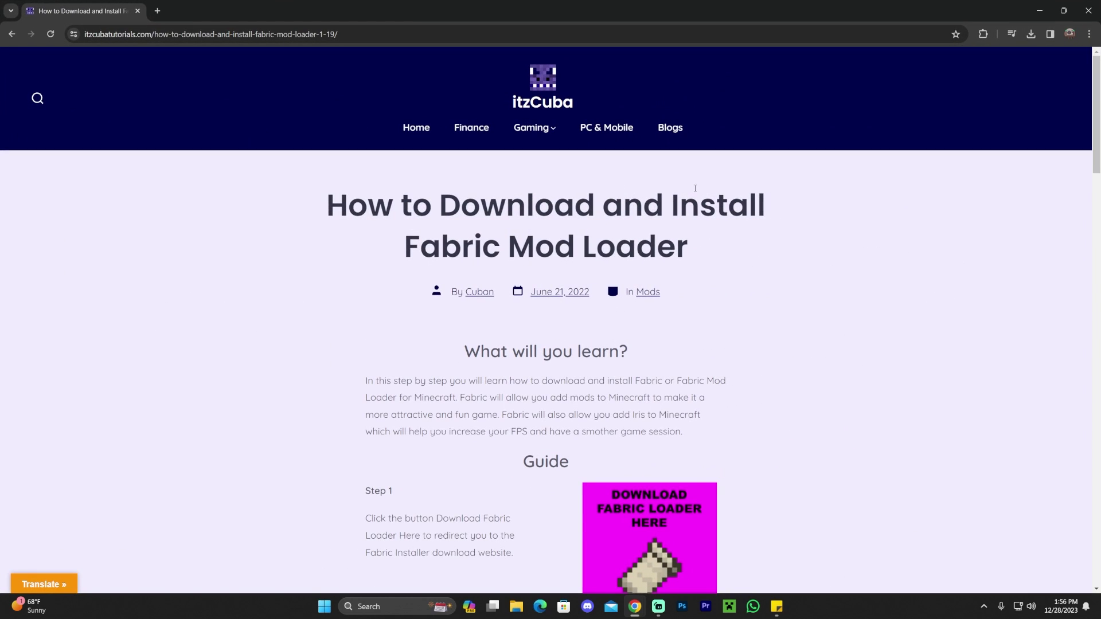
scroll(694, 188, down, 10)
scroll(845, 184, up, 7)
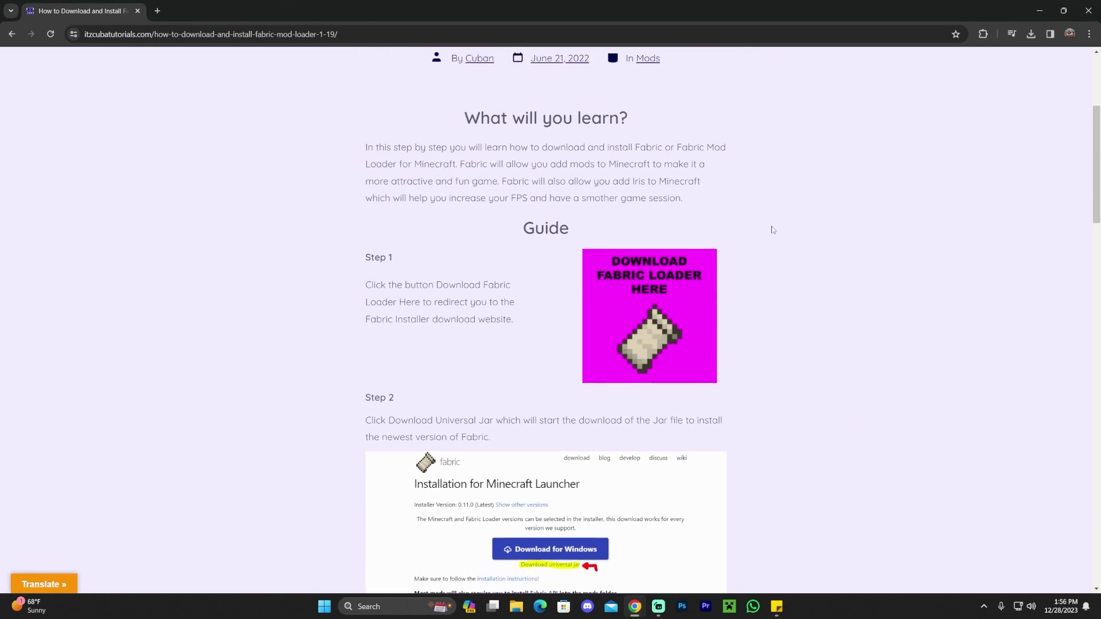
scroll(772, 229, up, 1)
scroll(742, 253, up, 3)
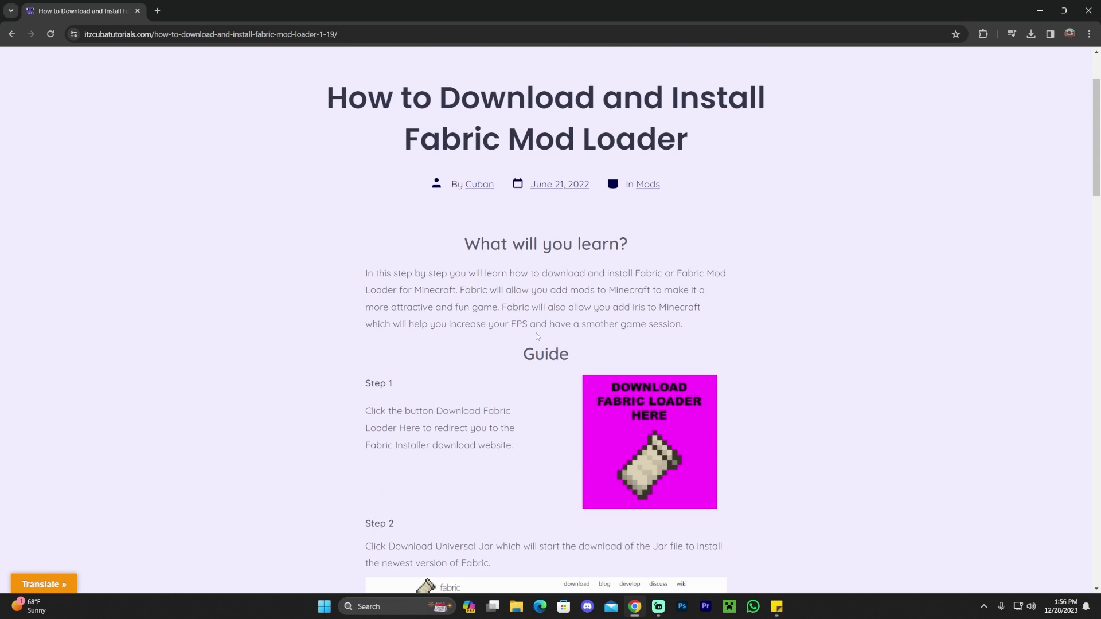
scroll(668, 271, down, 4)
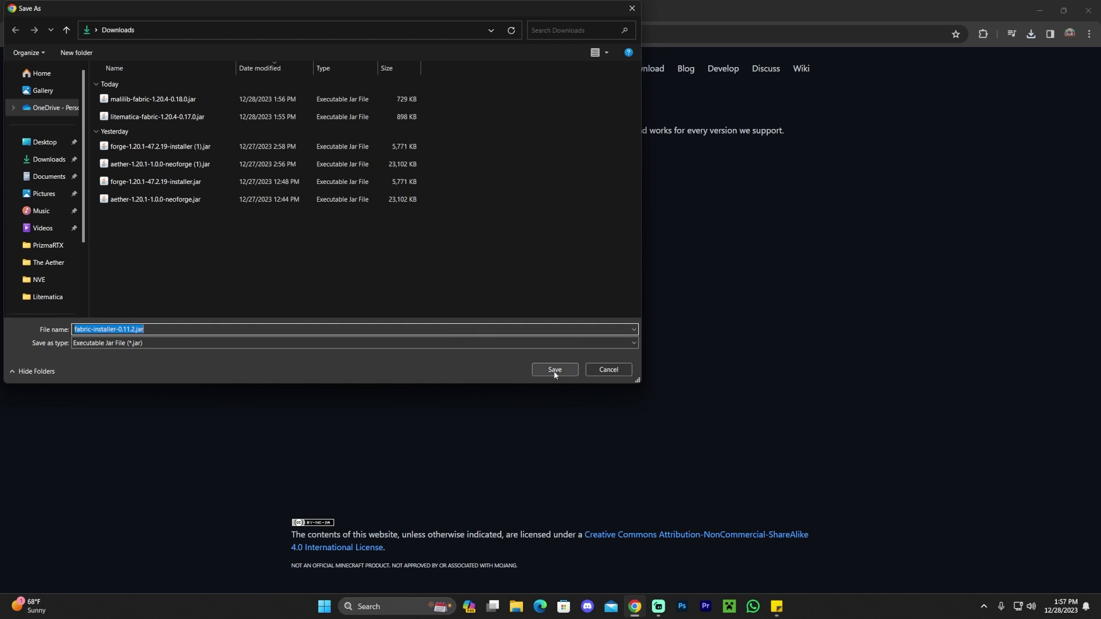
Save fabric-installer-0.11.2.jar and copy it from the downloads bubble onto the desktop
click(552, 371)
double_click(748, 8)
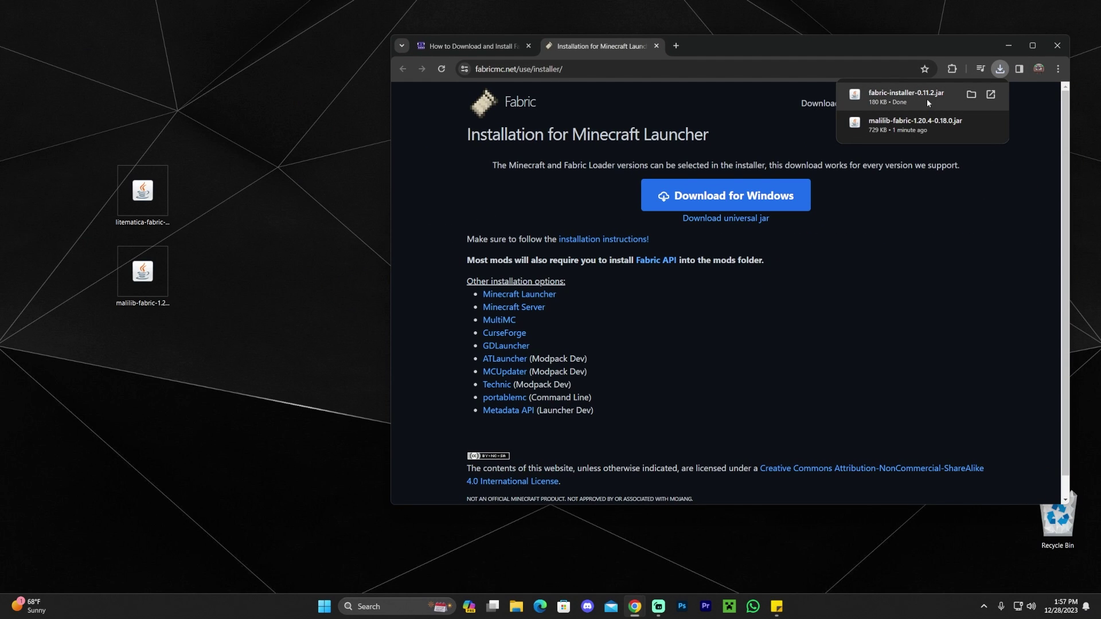
drag(929, 100, 261, 221)
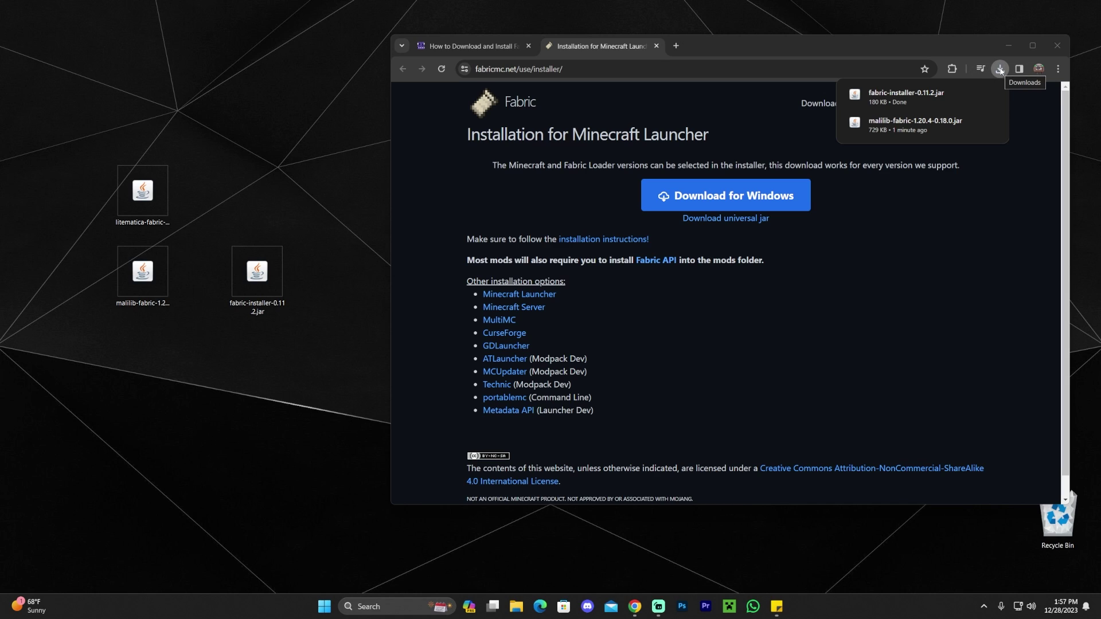
Minimize the browser and select the three jar files on the desktop to move them
click(1000, 70)
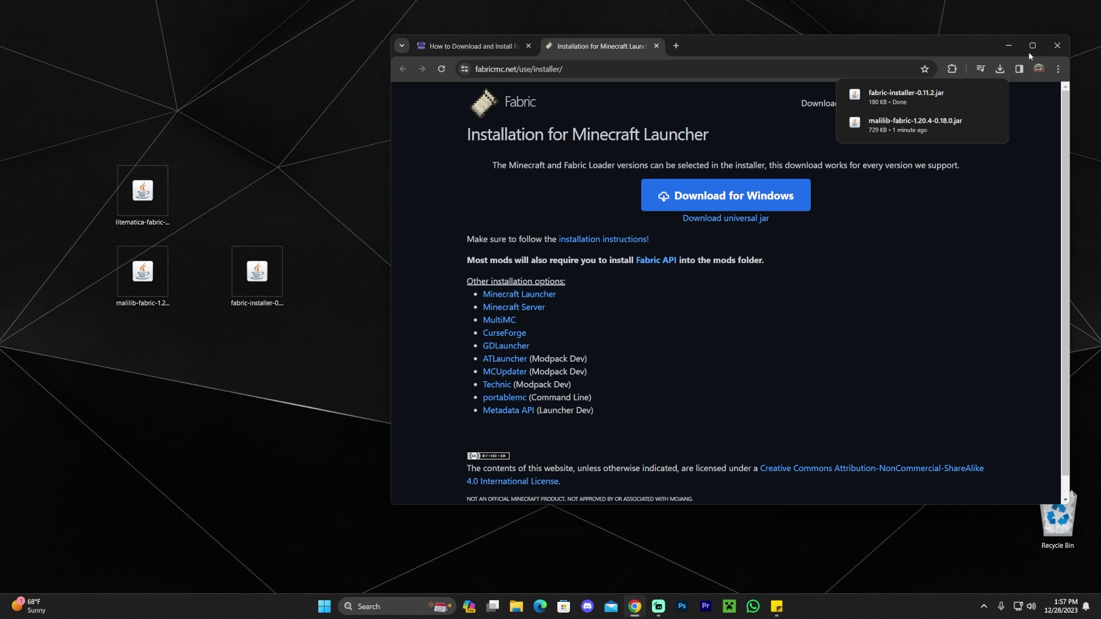
click(1008, 45)
drag(339, 143, 100, 318)
drag(257, 274, 559, 287)
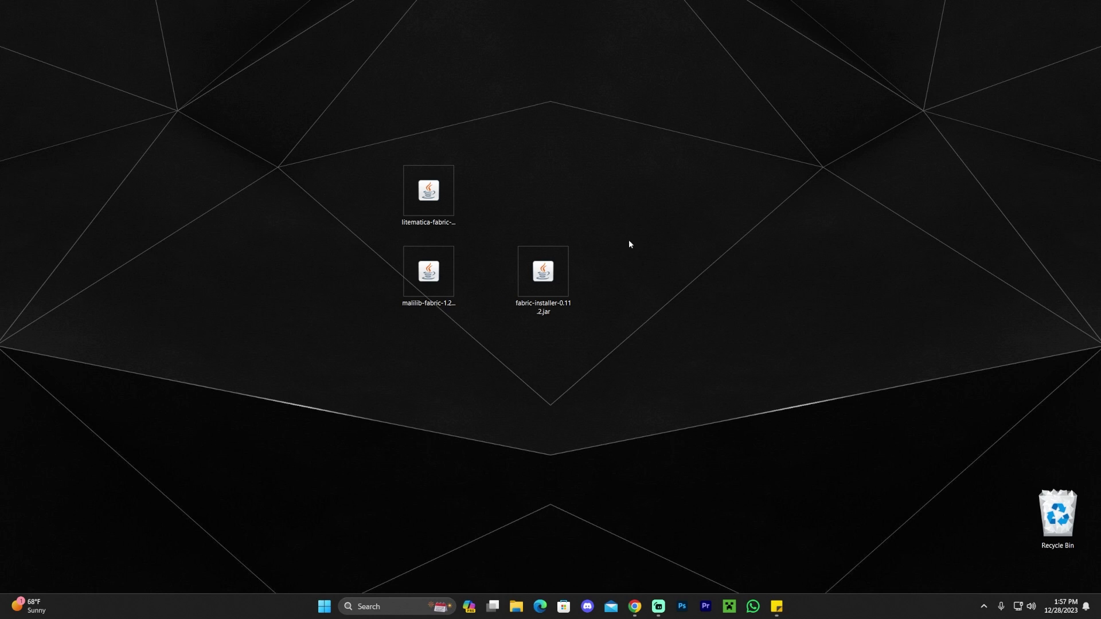
Move the Litematica and MaLiLib jars further left on the desktop and refresh it
drag(489, 147, 326, 218)
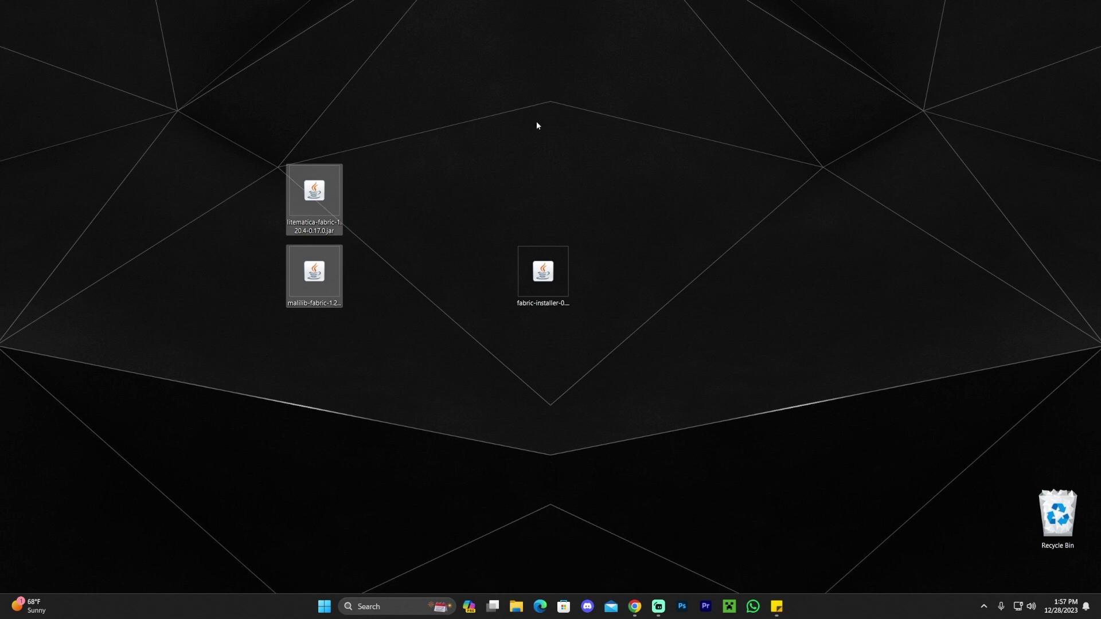
drag(537, 125, 290, 292)
click(572, 194)
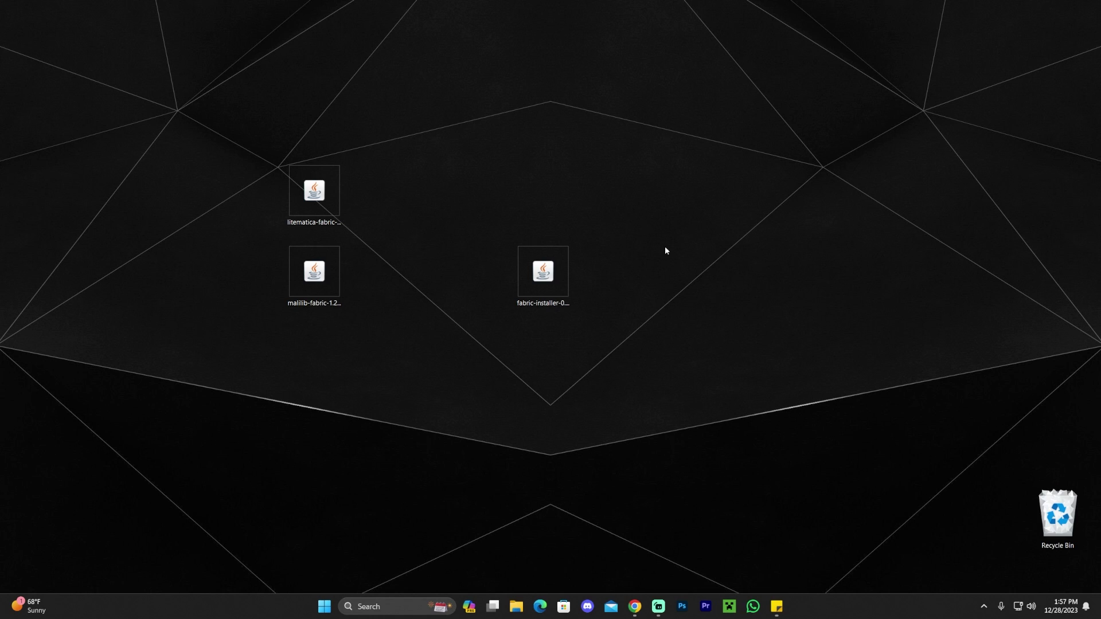
click(524, 289)
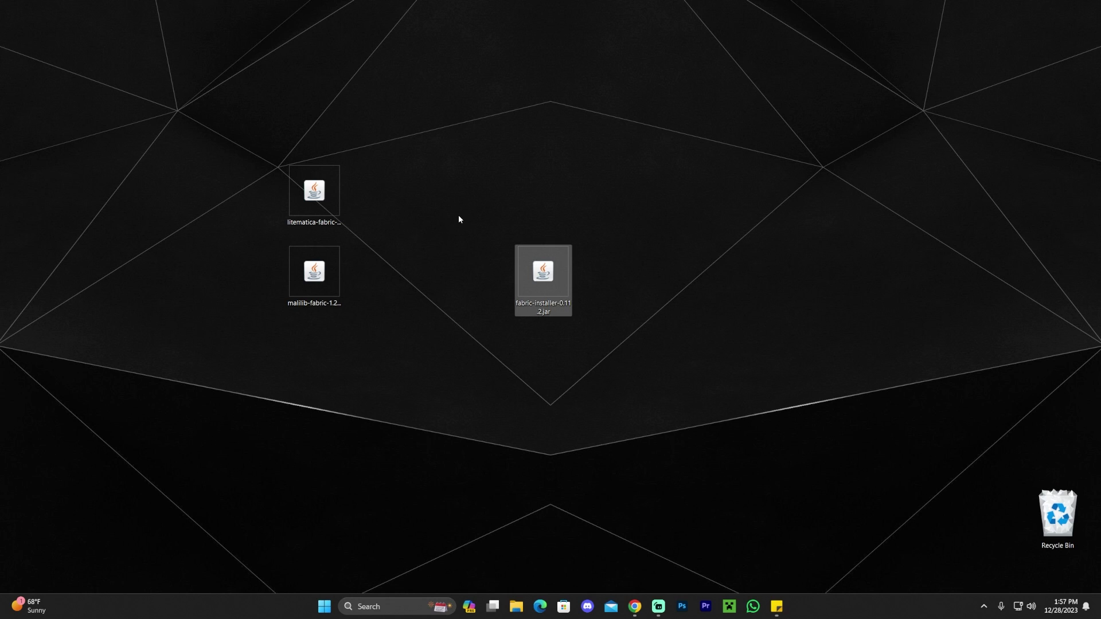
right_click(675, 204)
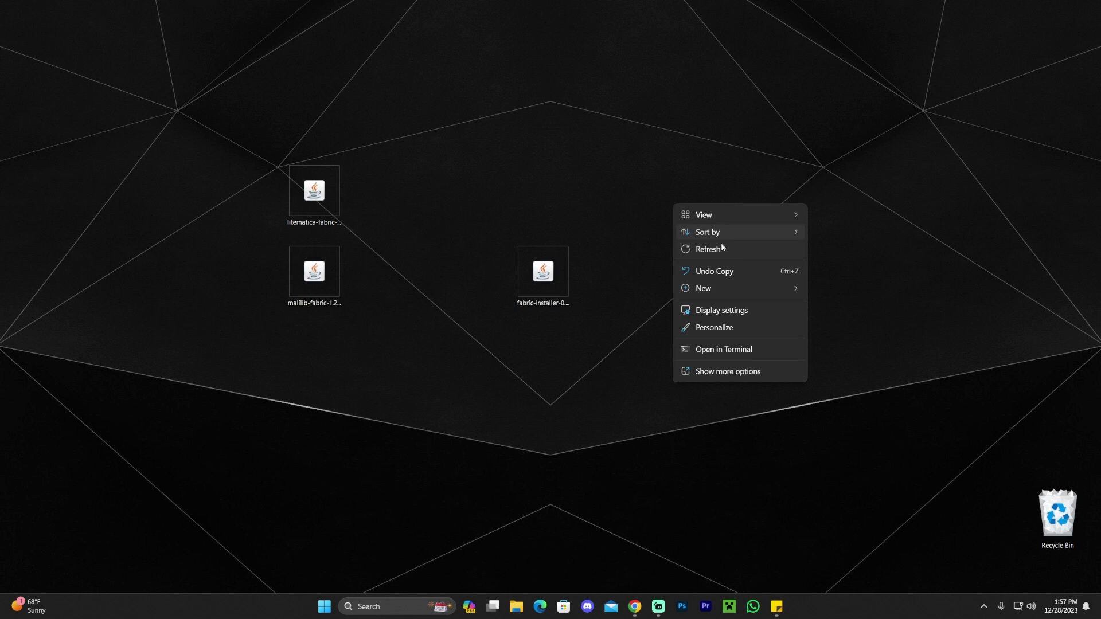
click(721, 245)
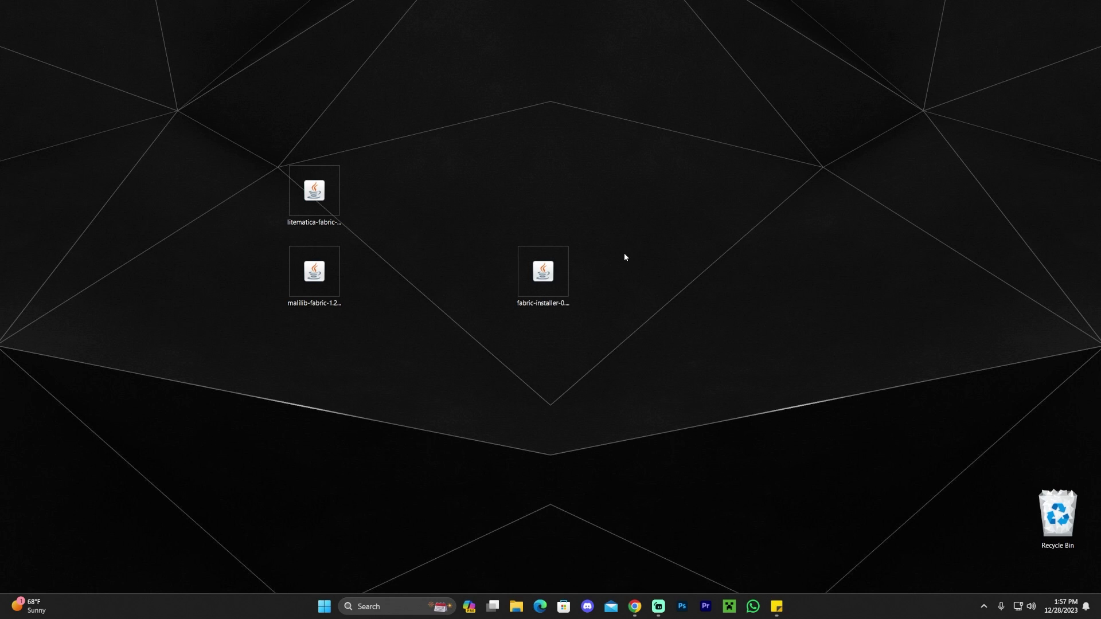
Select fabric-installer-0.11.2.jar to run the Fabric Installer for Minecraft 1.20.4
drag(589, 234, 447, 345)
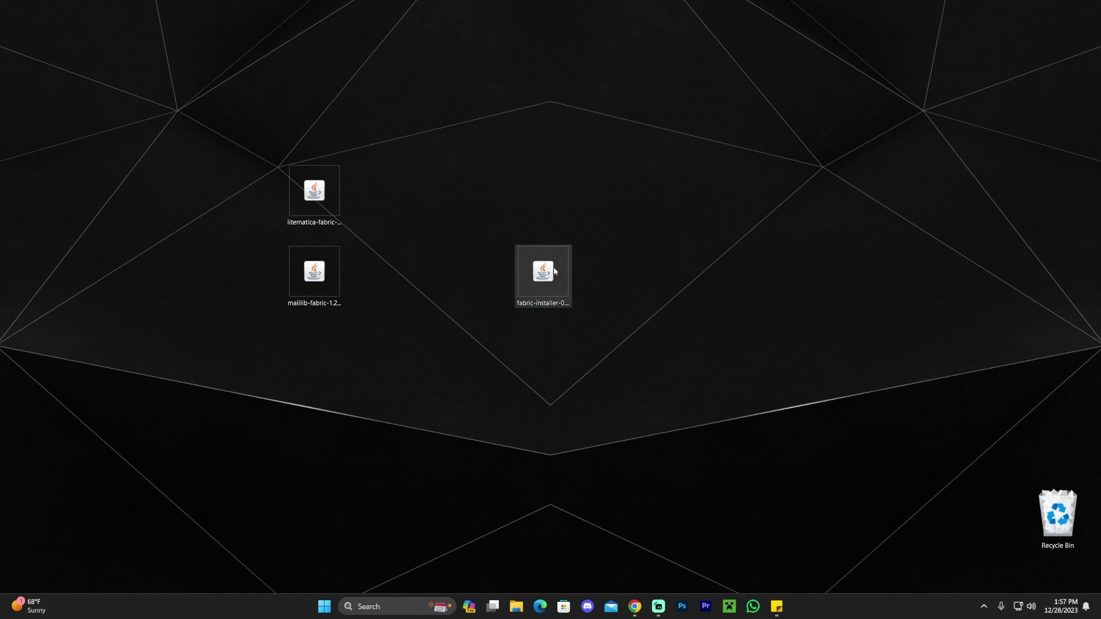
click(667, 261)
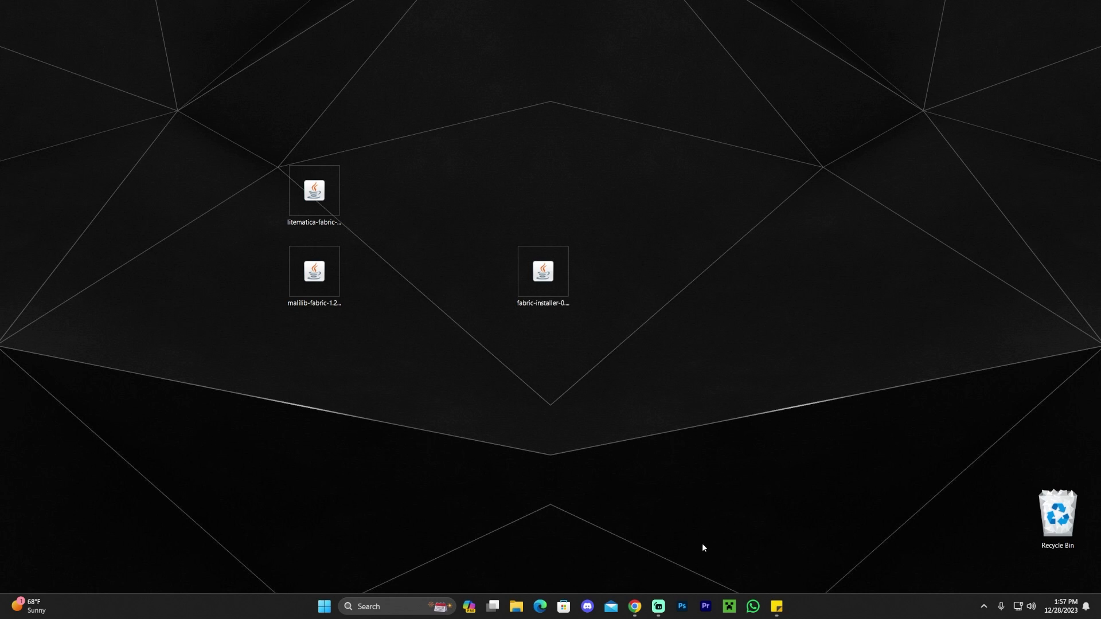
click(534, 261)
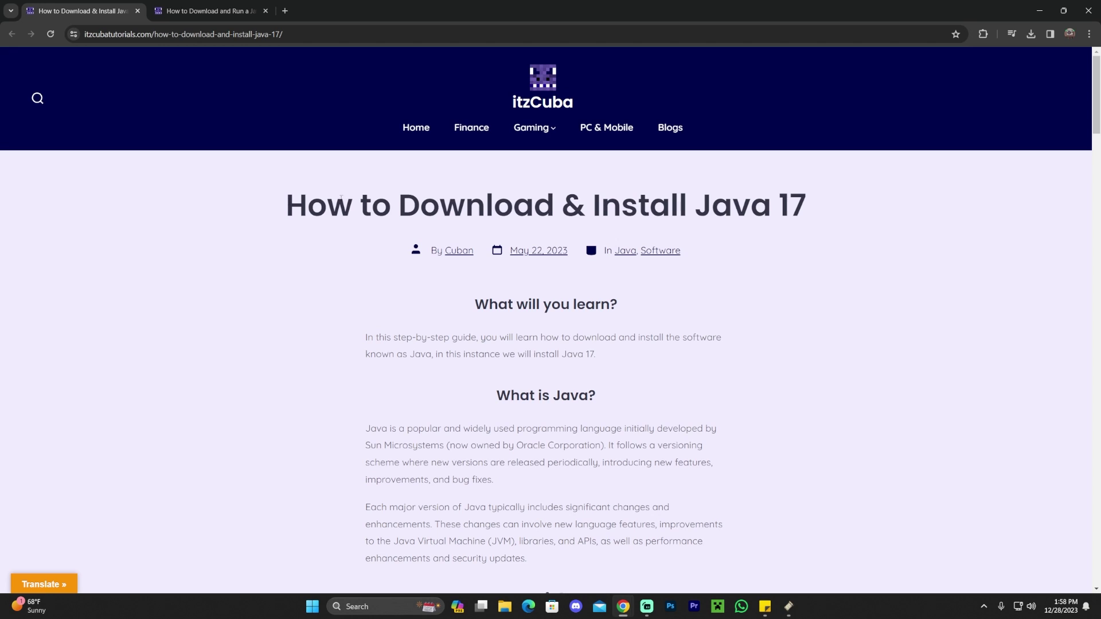
Scroll the page, move the browser window, and select the Litematica jar on the desktop
scroll(714, 177, down, 15)
scroll(486, 327, down, 10)
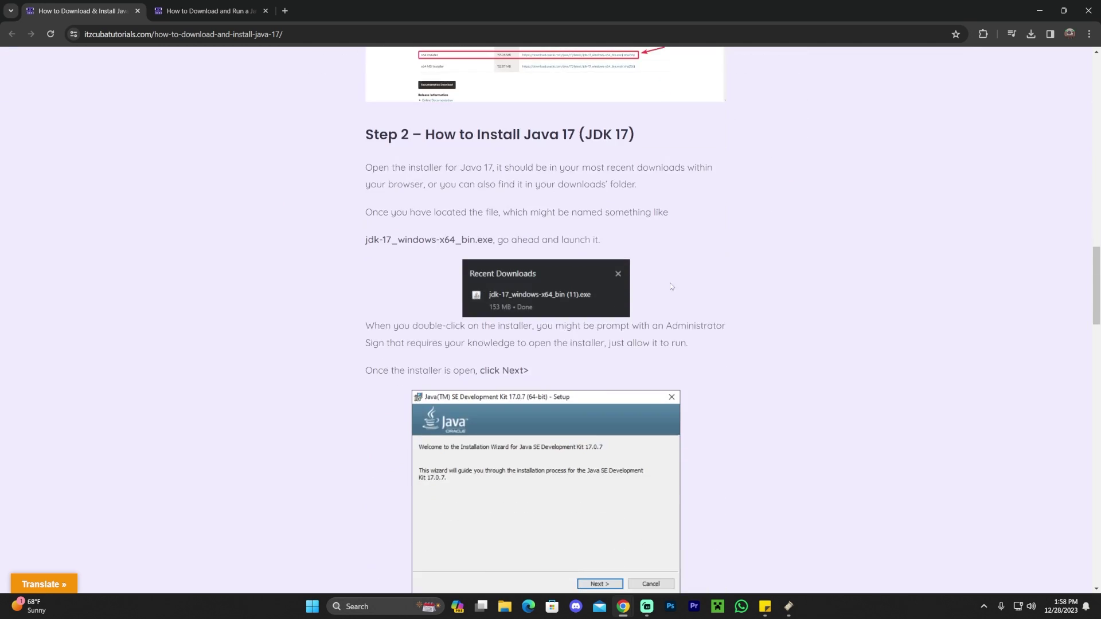
drag(632, 10, 680, 69)
click(343, 217)
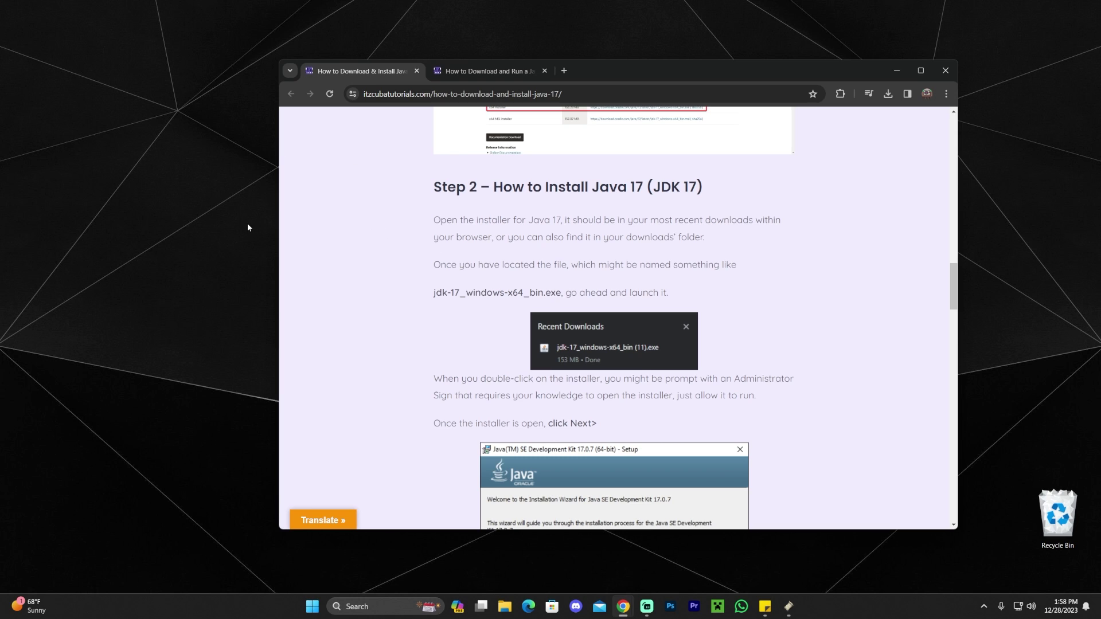
Maximize the browser and scroll the guide, highlighting part of the Java 17 page title
drag(611, 73, 679, 63)
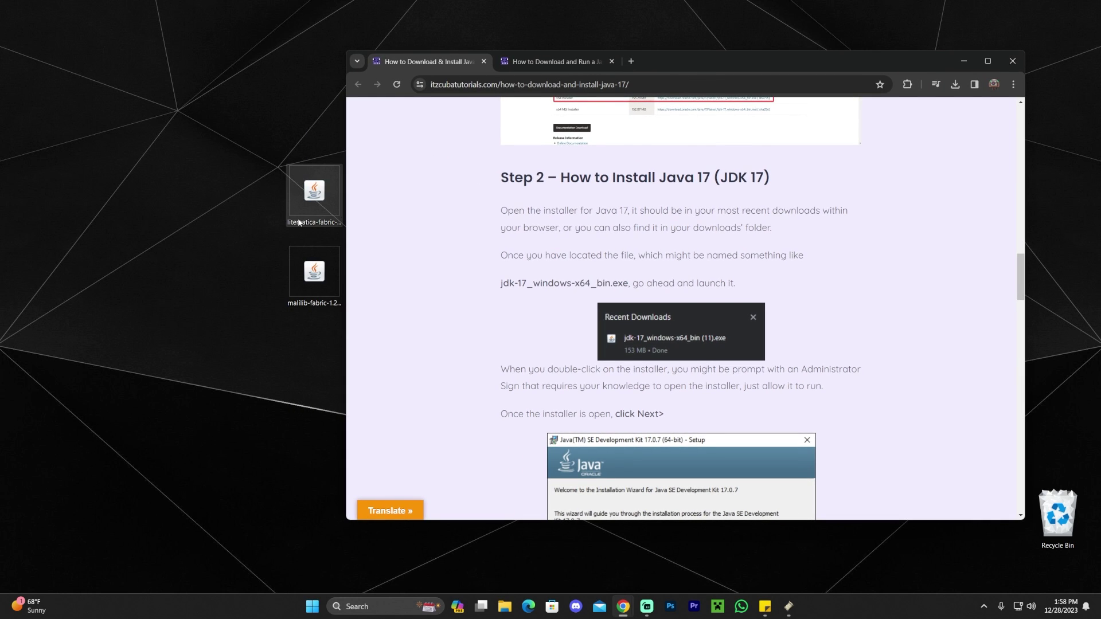
double_click(709, 60)
scroll(704, 240, down, 5)
scroll(705, 258, down, 10)
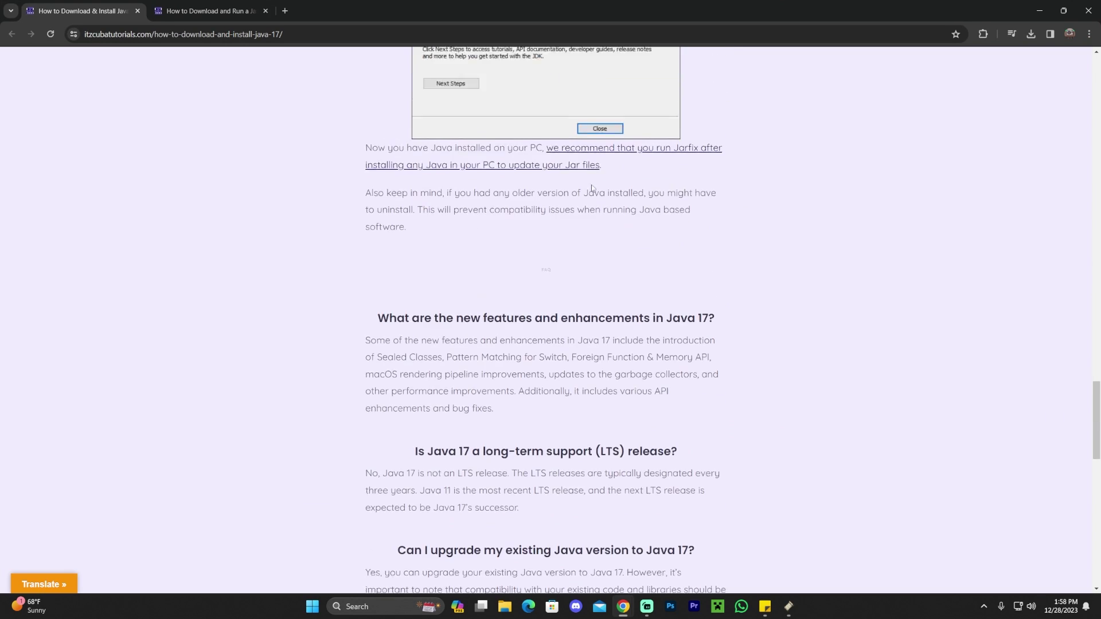
scroll(667, 247, up, 20)
scroll(666, 247, up, 15)
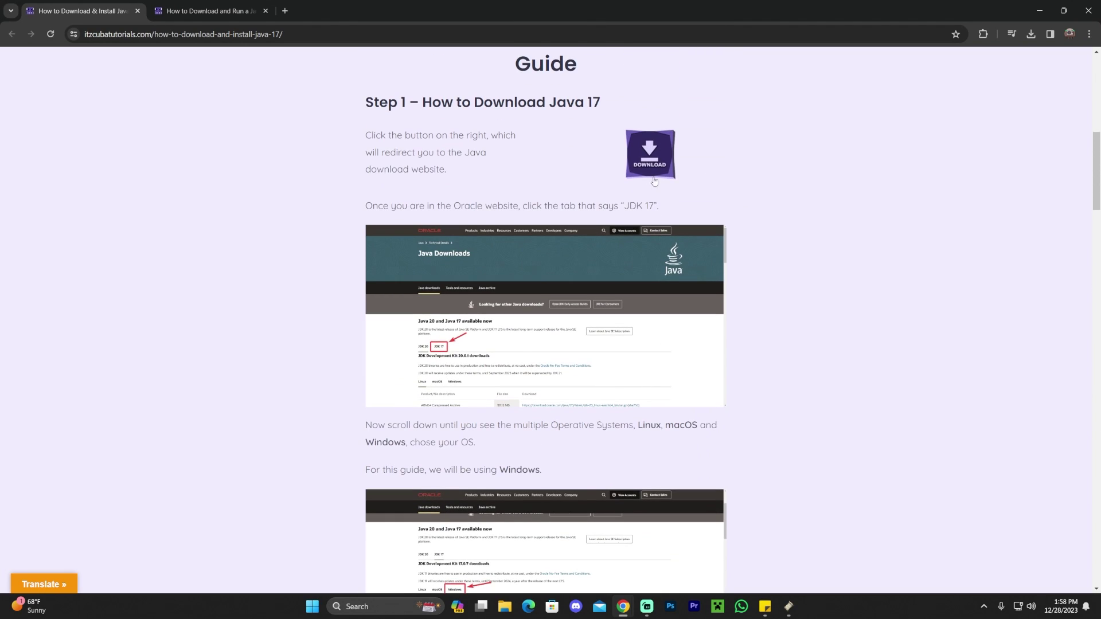
drag(778, 204, 308, 205)
Switch between the Jarfix and Java 17 guide tabs and select both jar files on the desktop
click(792, 204)
click(232, 15)
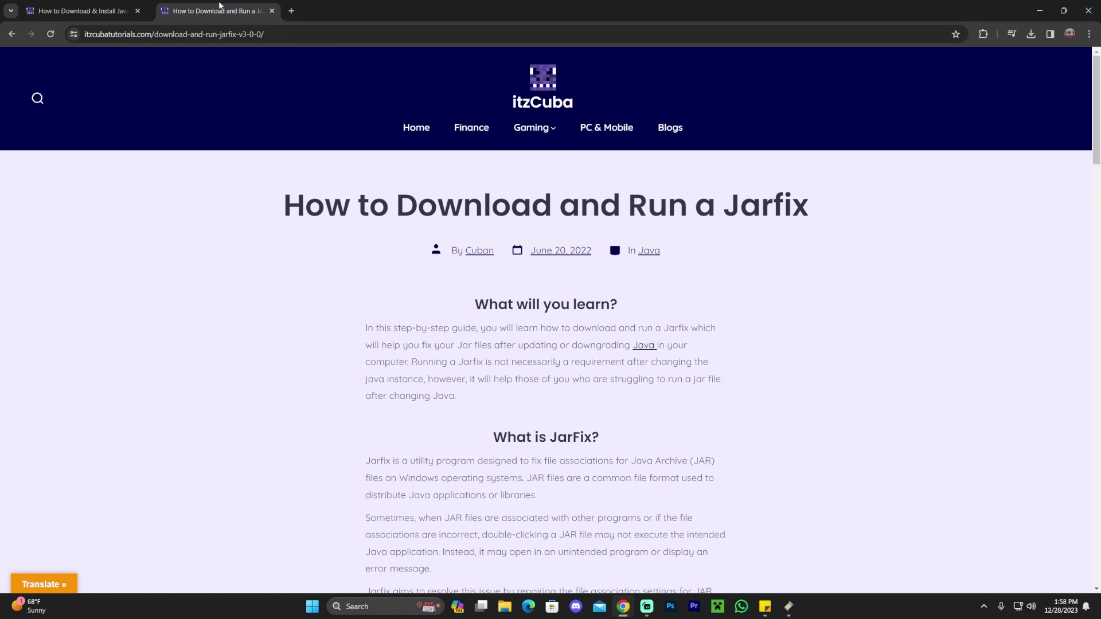
drag(834, 204, 281, 196)
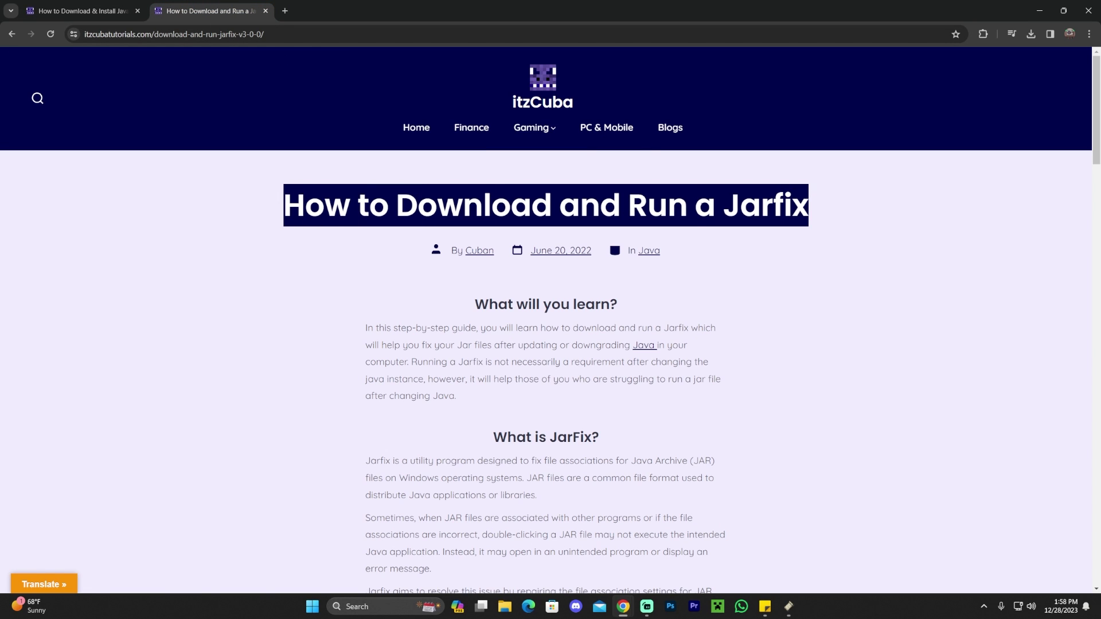
click(281, 196)
click(1063, 11)
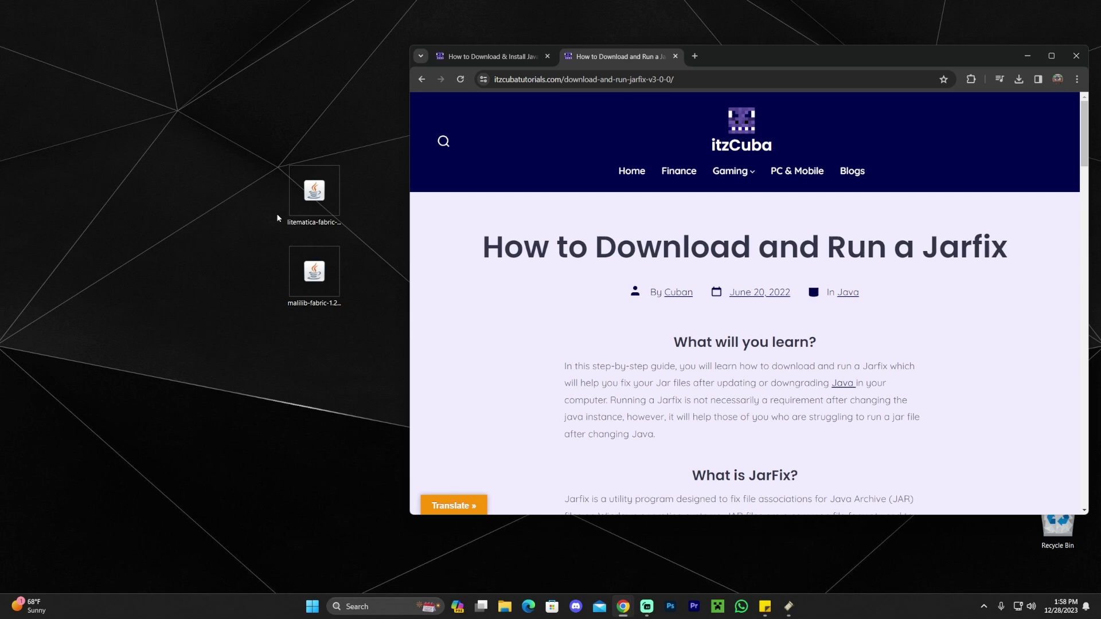
click(314, 198)
drag(939, 247, 1007, 252)
click(422, 219)
click(314, 195)
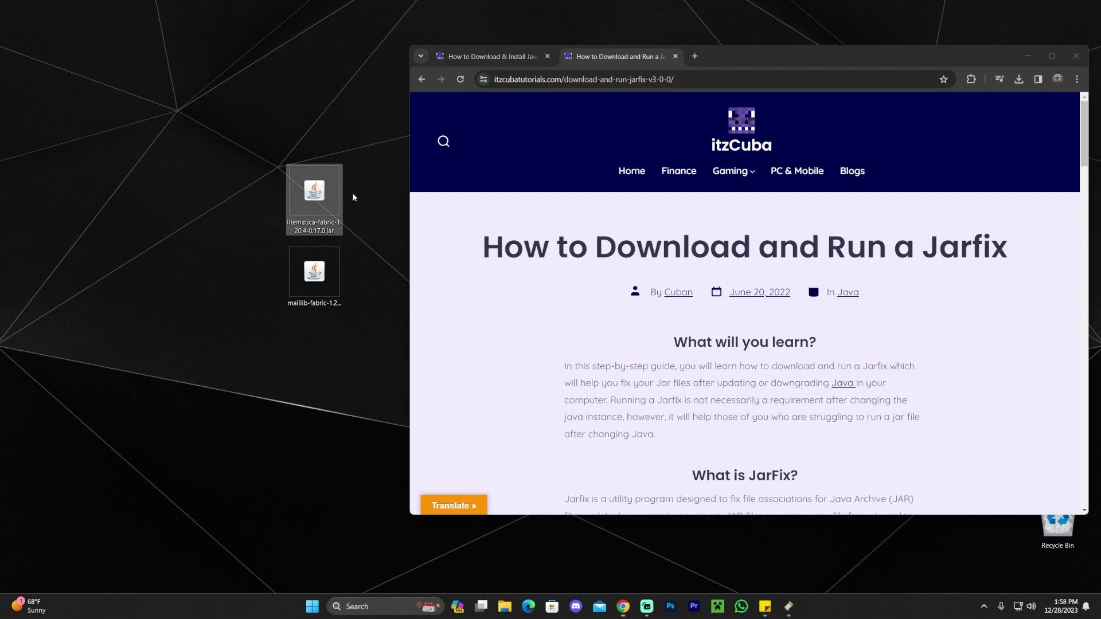
click(474, 57)
drag(380, 148, 233, 347)
Minimize Chrome and install Fabric loader 0.15.3 for Minecraft 1.20.4 with Create profile checked
click(649, 51)
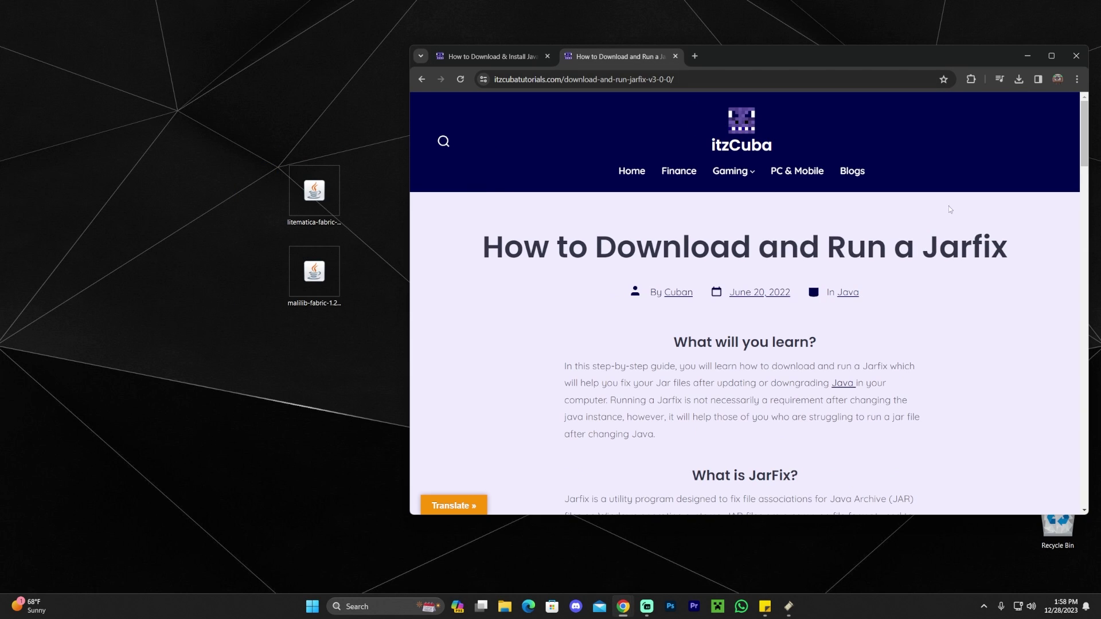
drag(1008, 251, 914, 249)
click(314, 195)
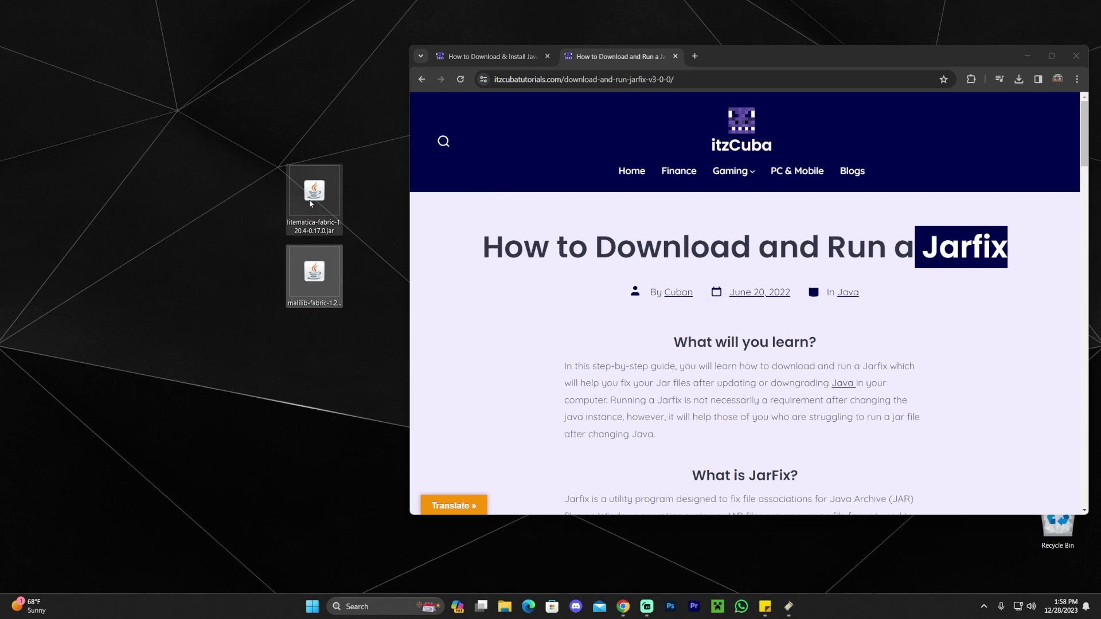
click(466, 65)
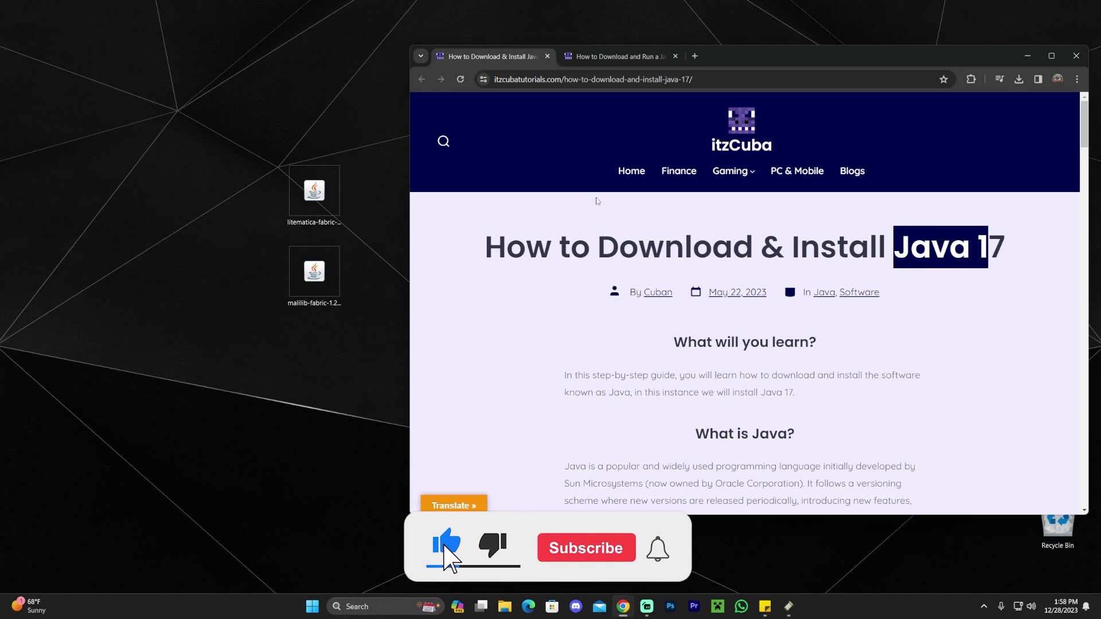
click(753, 229)
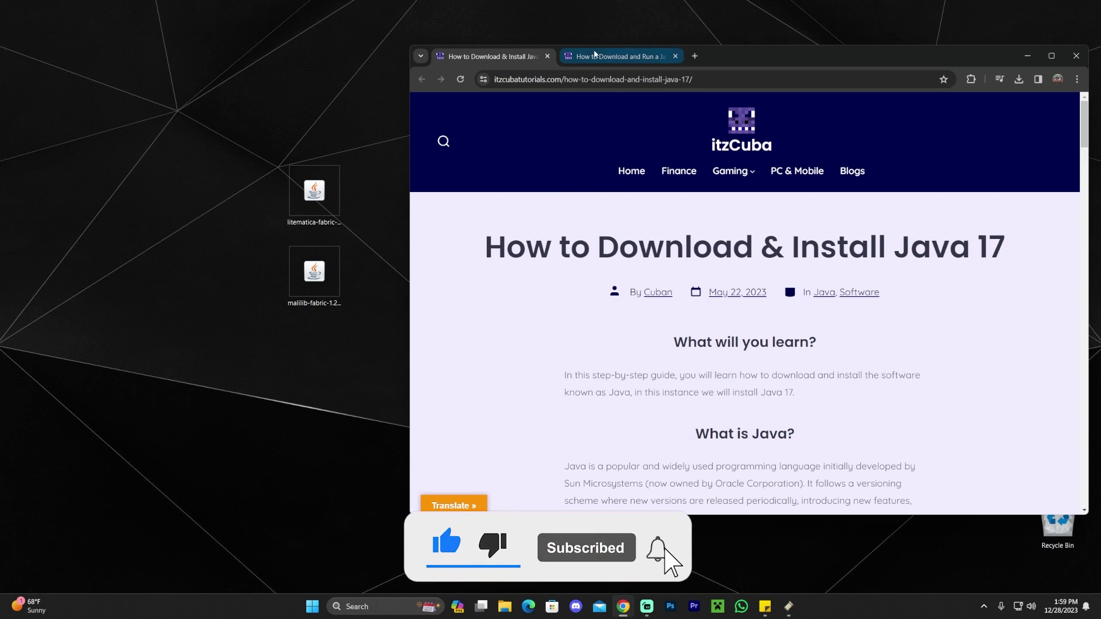
click(616, 56)
click(500, 55)
click(617, 56)
click(1027, 56)
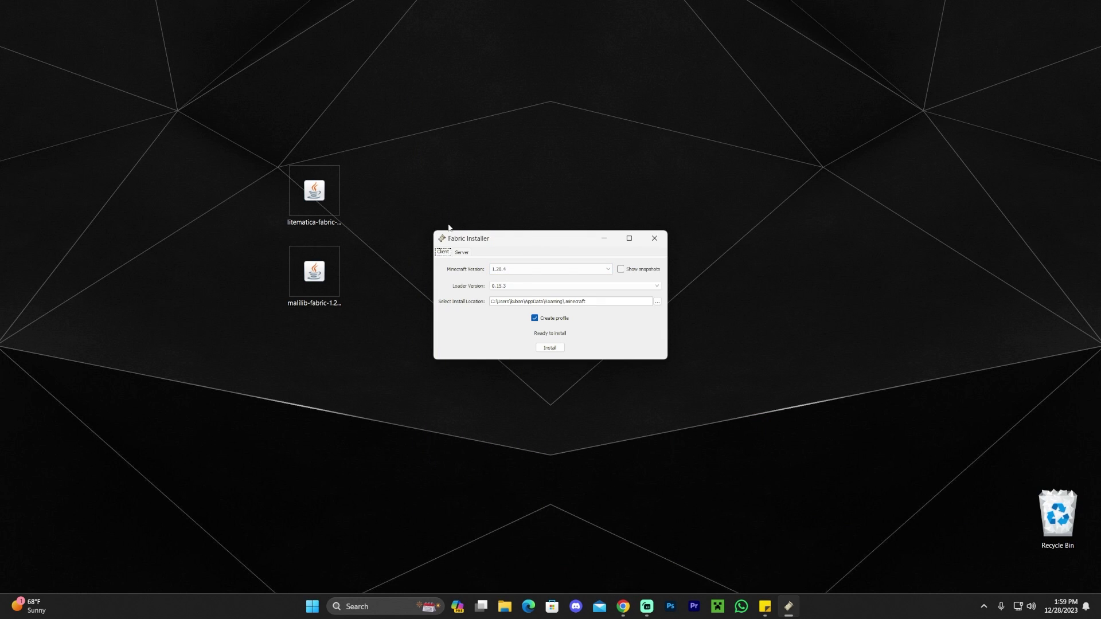
click(553, 348)
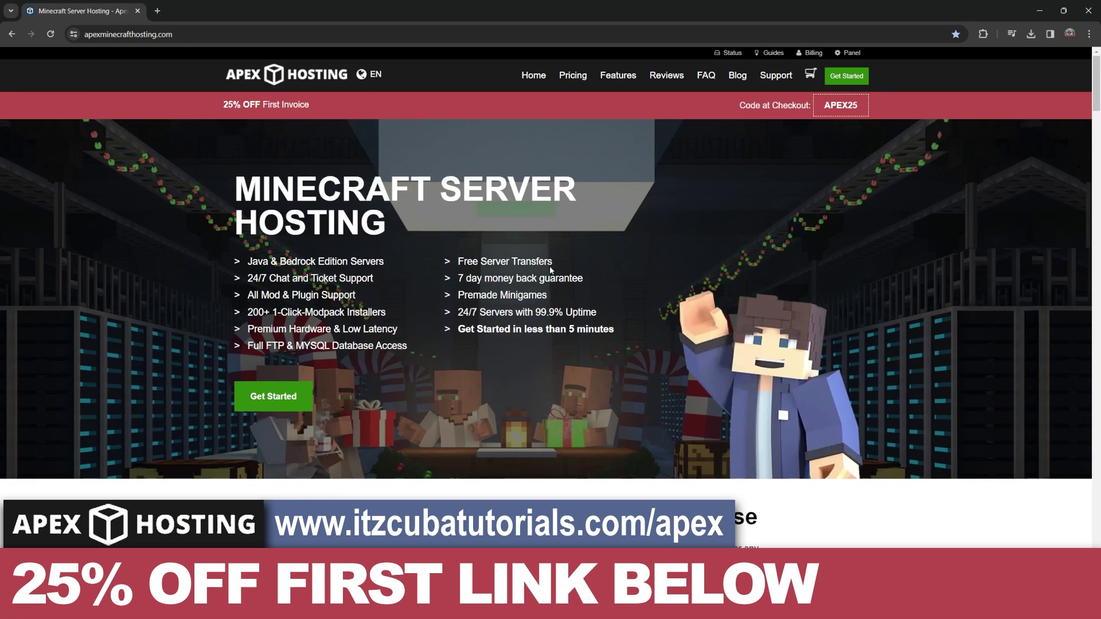
Scroll through the Apex Hosting page and highlight '24/7' in the chat support line
scroll(550, 270, down, 5)
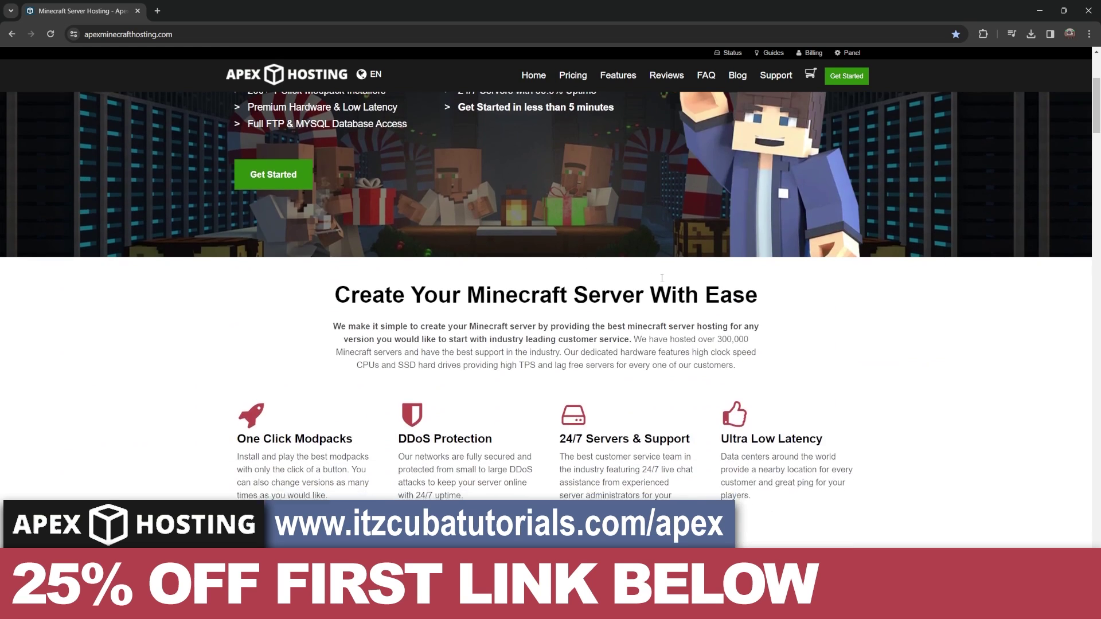
scroll(550, 270, up, 5)
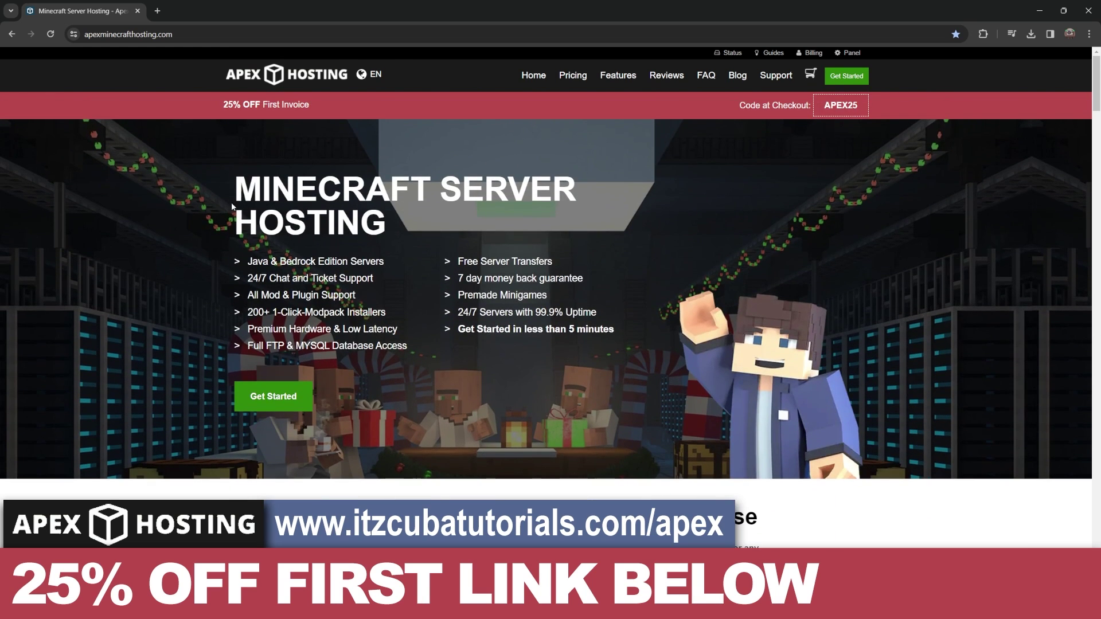
scroll(233, 185, down, 2)
scroll(312, 248, up, 2)
scroll(448, 243, down, 5)
scroll(352, 248, up, 5)
scroll(352, 248, down, 2)
scroll(352, 247, up, 2)
scroll(325, 250, down, 3)
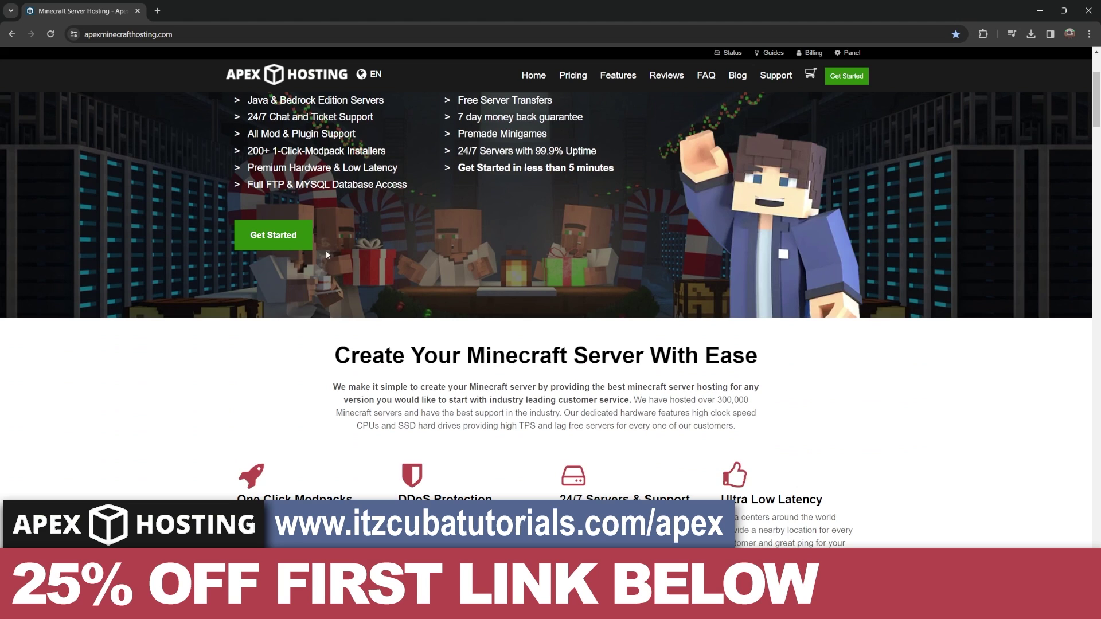
scroll(480, 275, down, 4)
scroll(387, 205, up, 7)
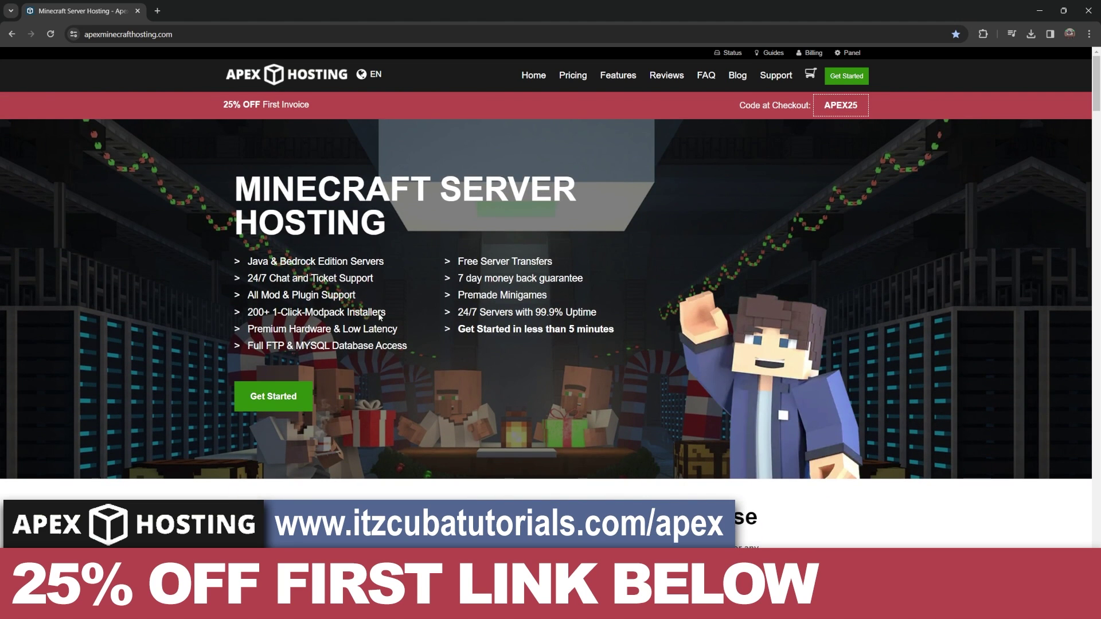
scroll(379, 316, down, 3)
scroll(353, 255, up, 3)
drag(269, 279, 246, 279)
click(239, 283)
Dismiss the Successfully Installed message and close the Fabric Installer window
scroll(415, 289, down, 3)
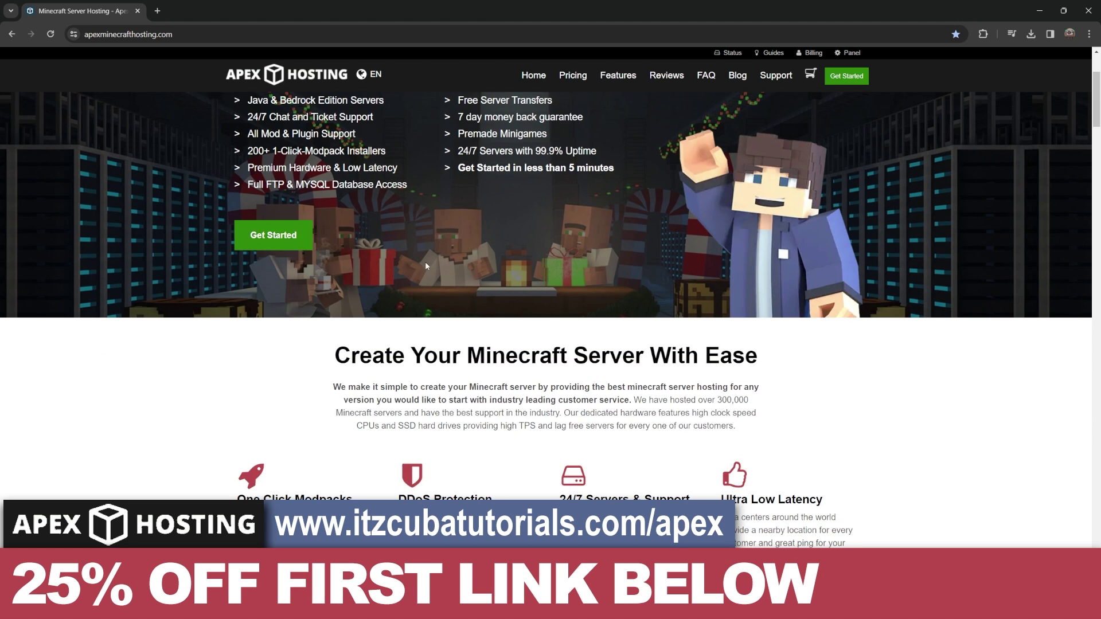
scroll(426, 265, up, 3)
scroll(310, 158, down, 3)
scroll(367, 166, up, 3)
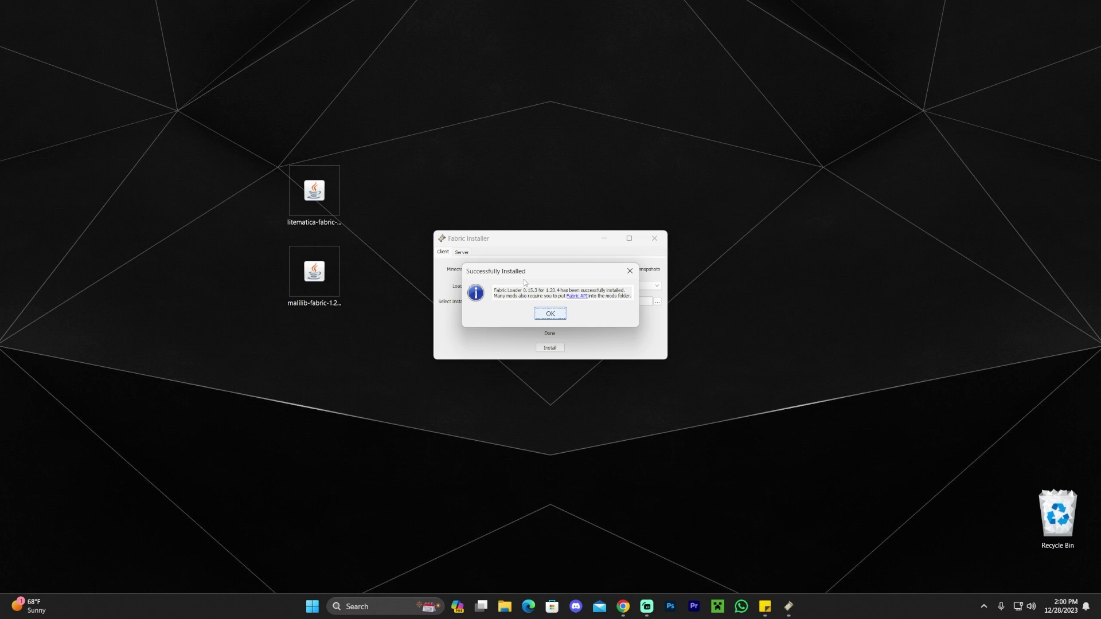
click(556, 314)
click(654, 238)
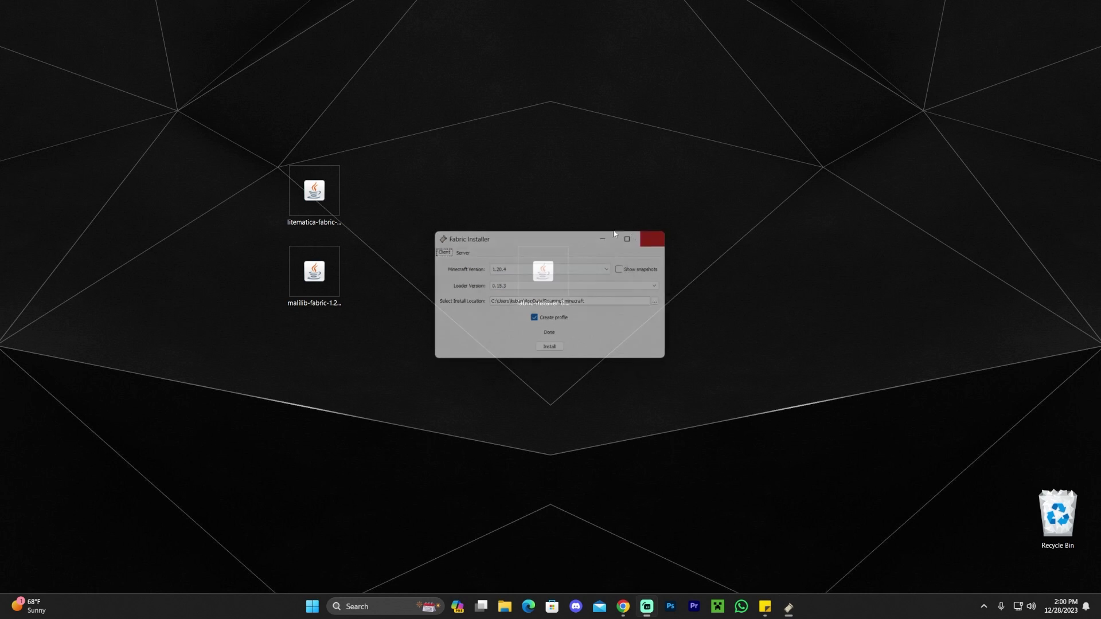
Delete the fabric-installer jar, then view Installations with the Modded filter toggled off and back on
drag(640, 165, 498, 367)
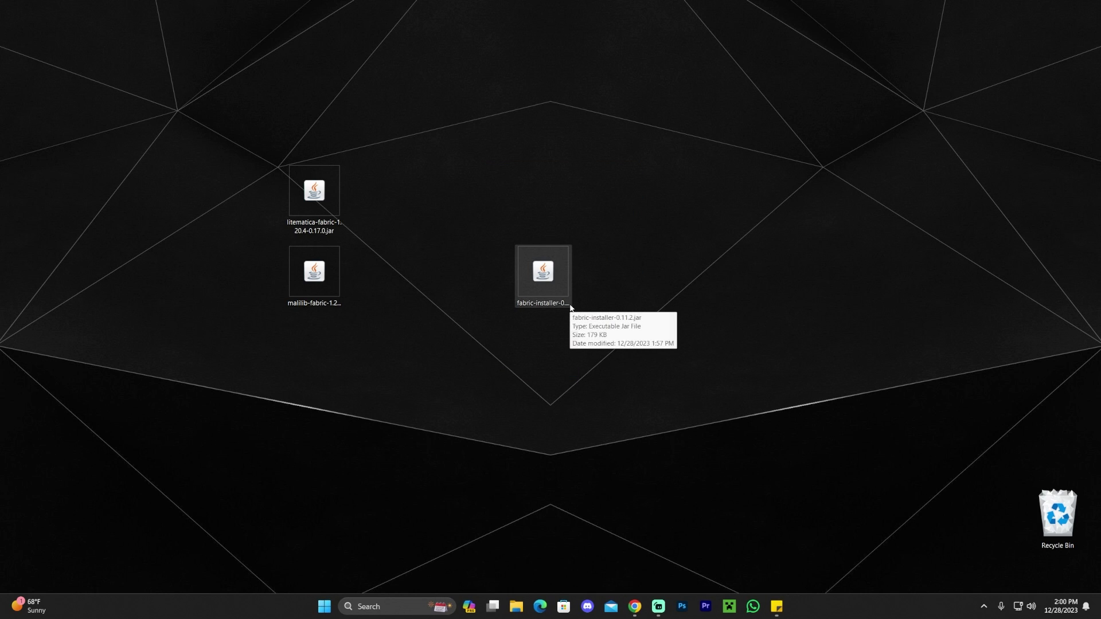
key(Delete)
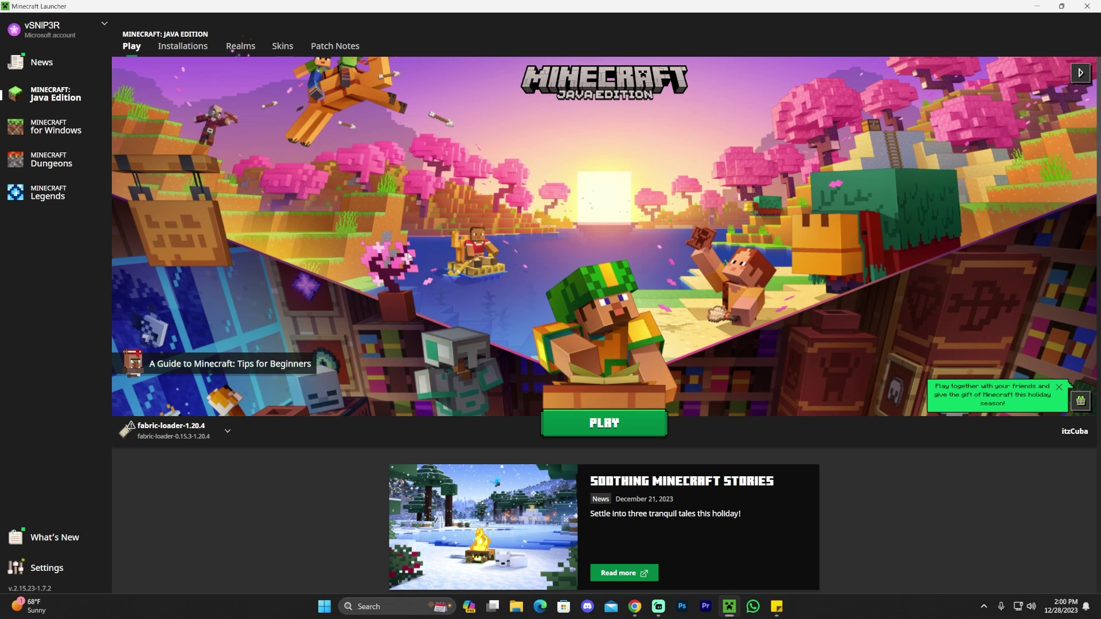
mouse_move(173, 435)
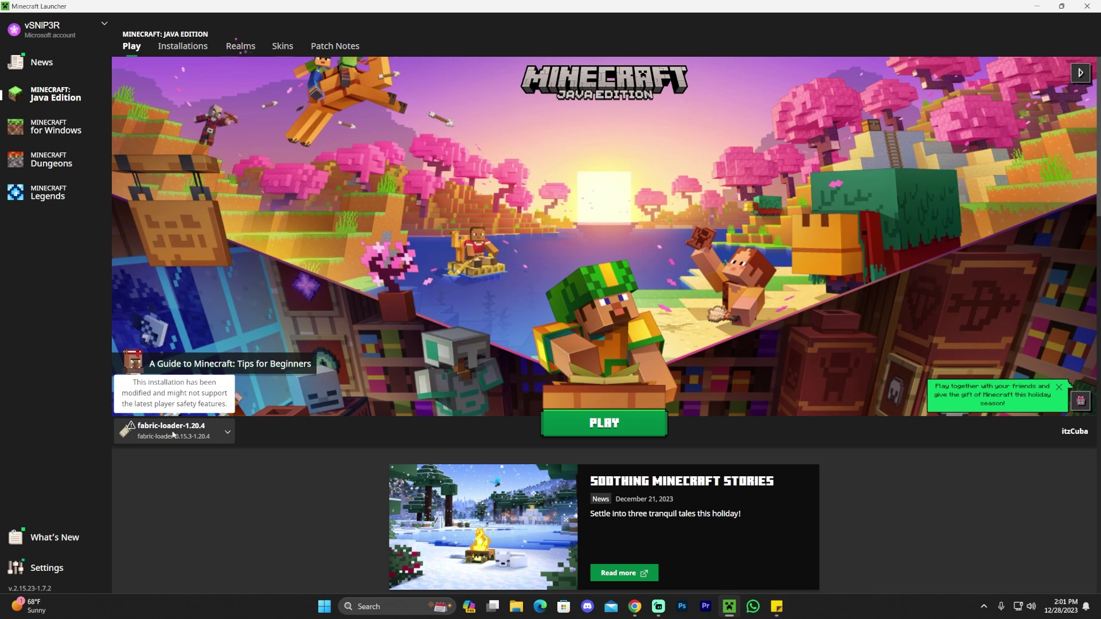
click(172, 46)
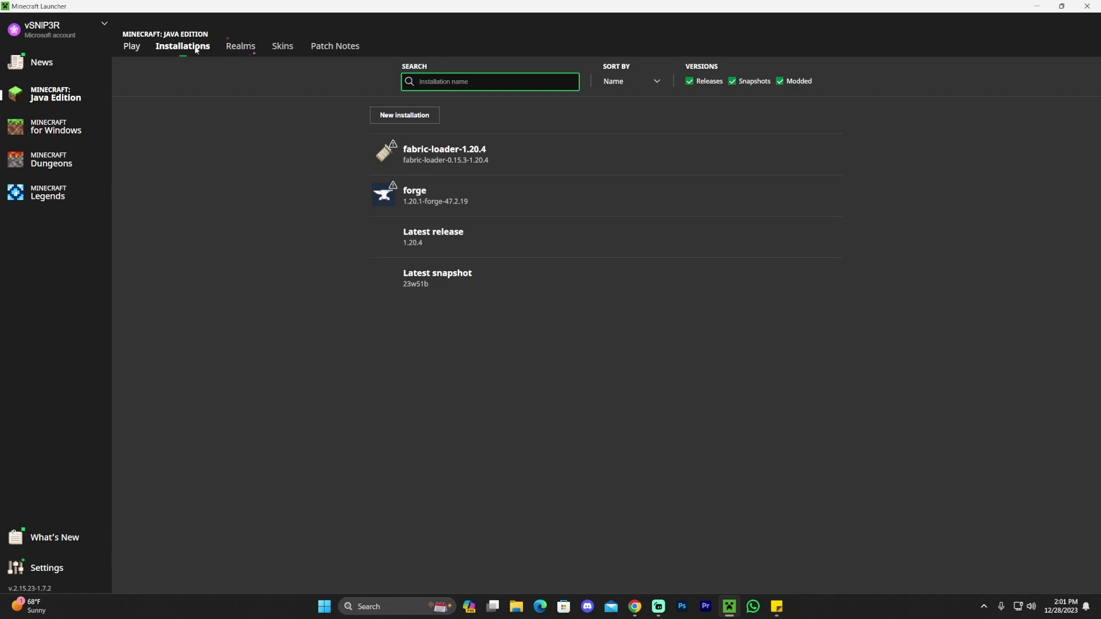
click(788, 80)
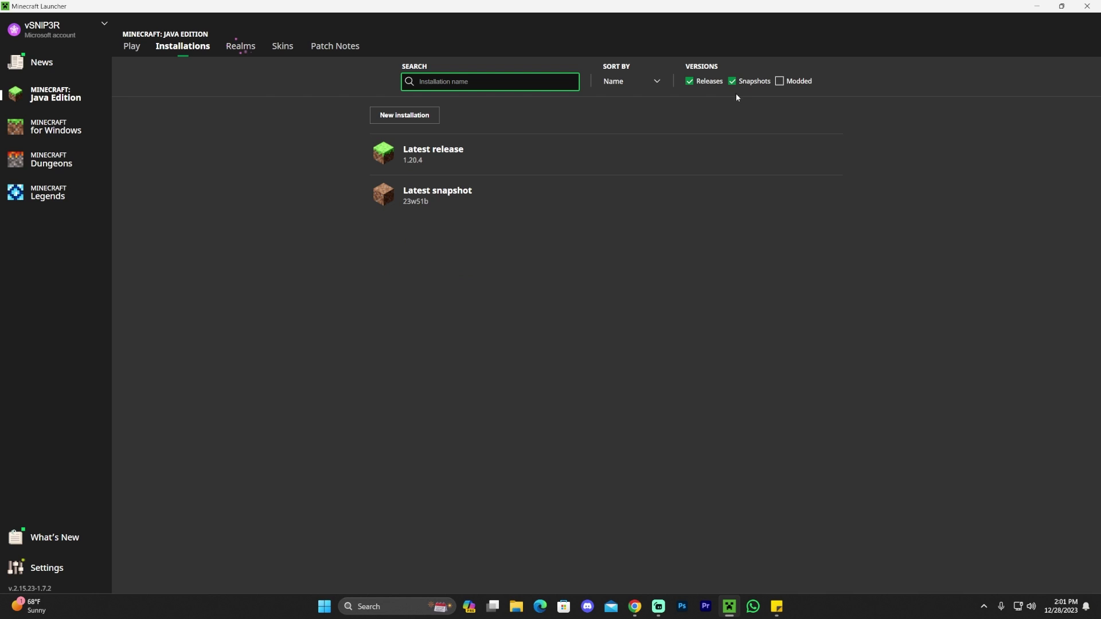
click(779, 81)
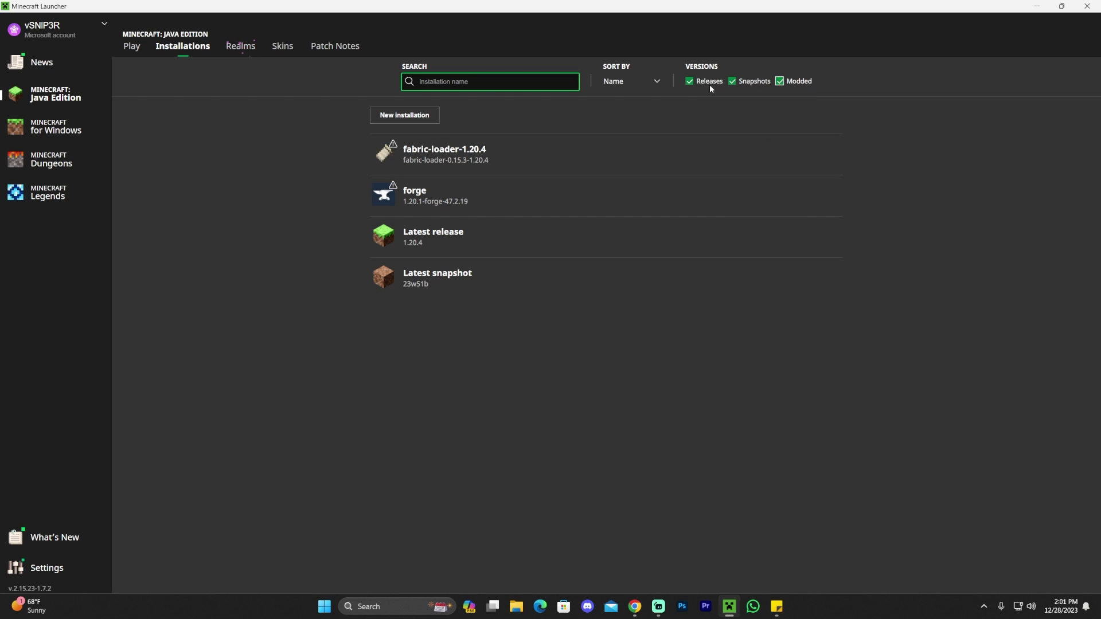
click(779, 81)
click(779, 81)
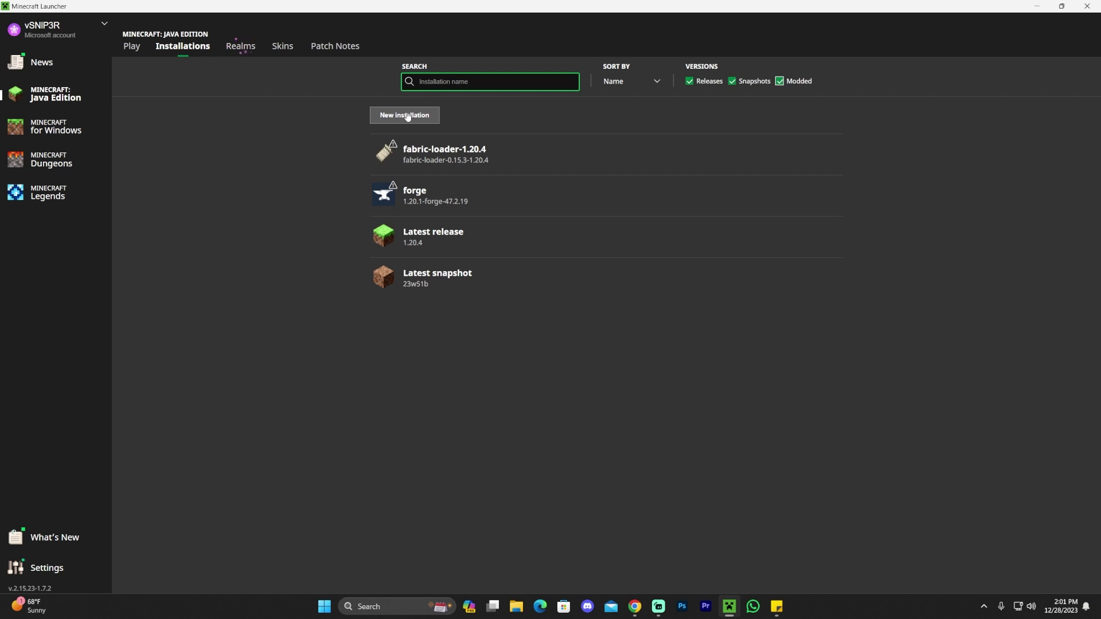
Start a new installation using version fabric-loader-0.15.3-1.20.4
click(405, 115)
click(445, 149)
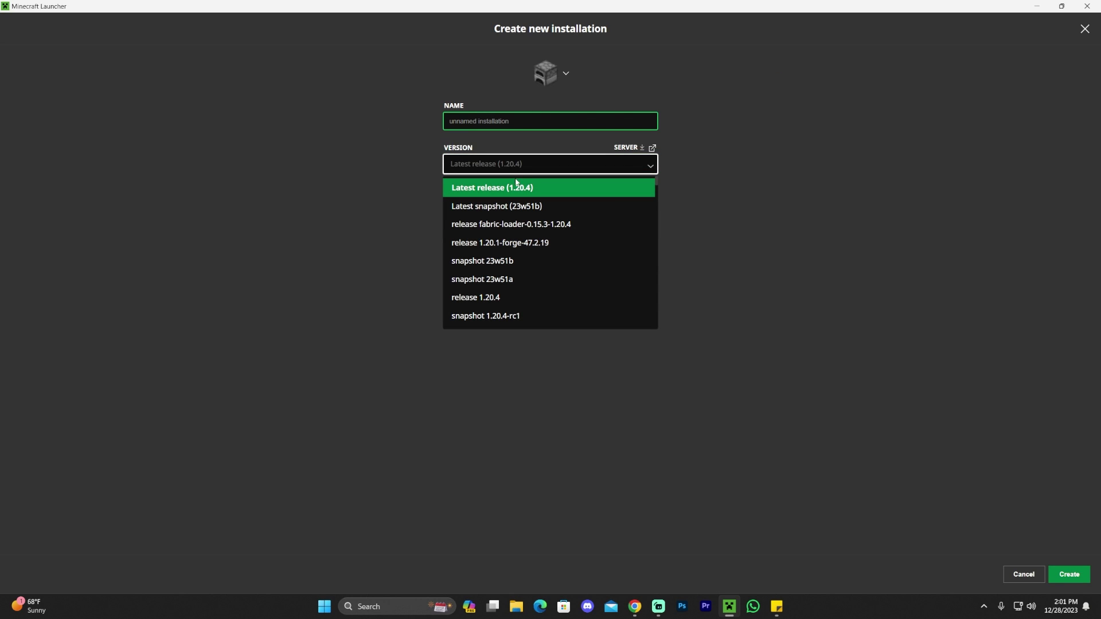
click(520, 227)
click(533, 115)
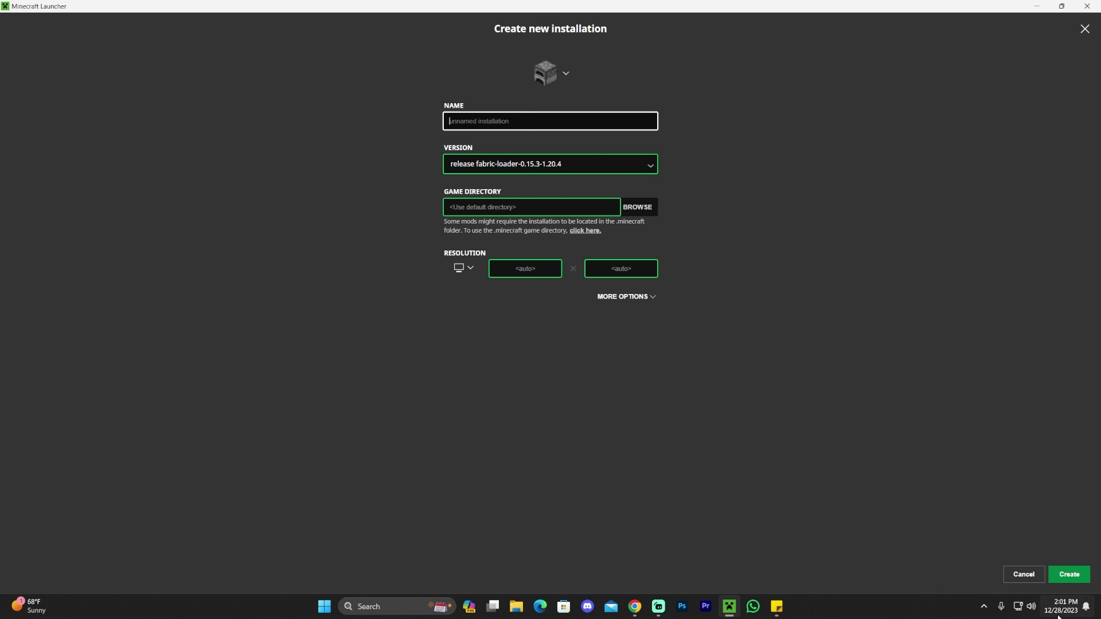
Abandon the new installation and return to the Installations list showing fabric-loader-1.20.4
click(1074, 580)
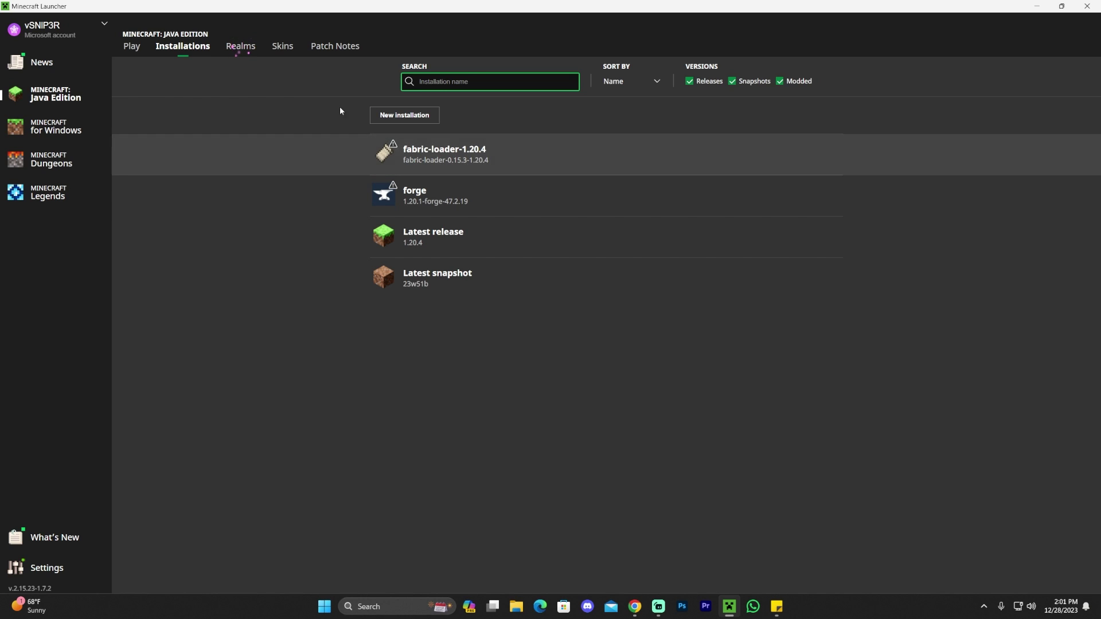
click(131, 46)
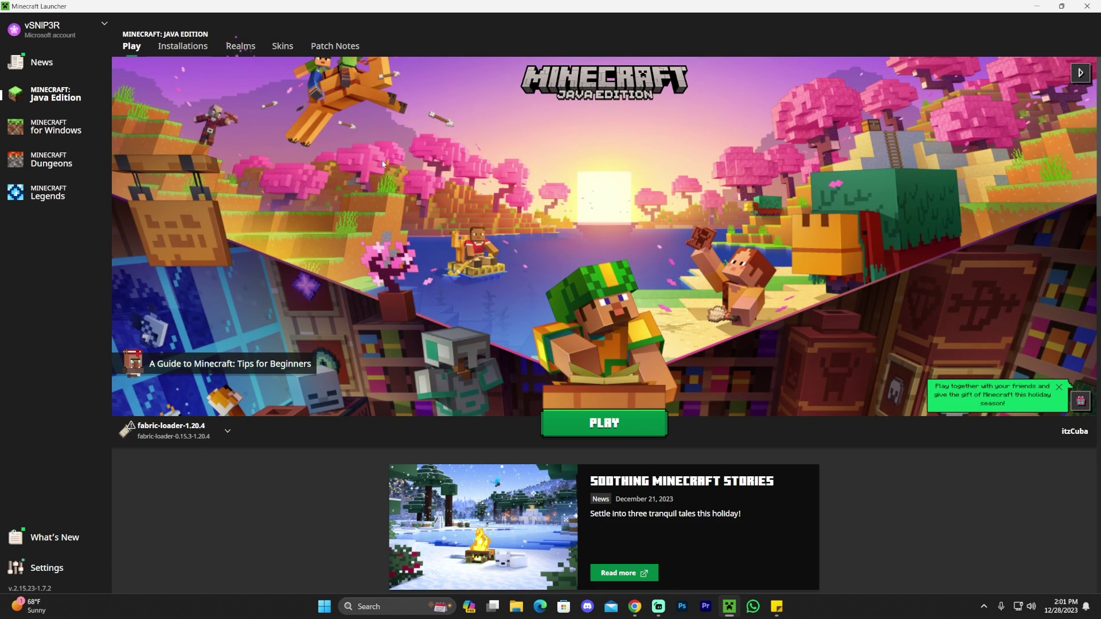
click(182, 46)
mouse_move(683, 154)
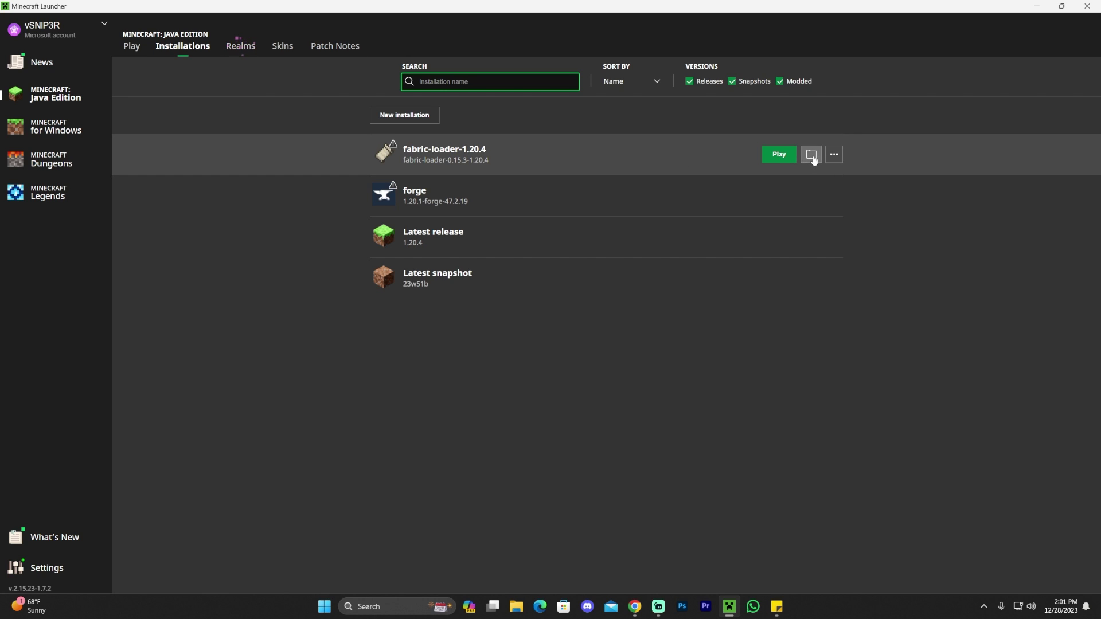
Open the fabric installation's .minecraft folder and delete the old mods folder
click(812, 156)
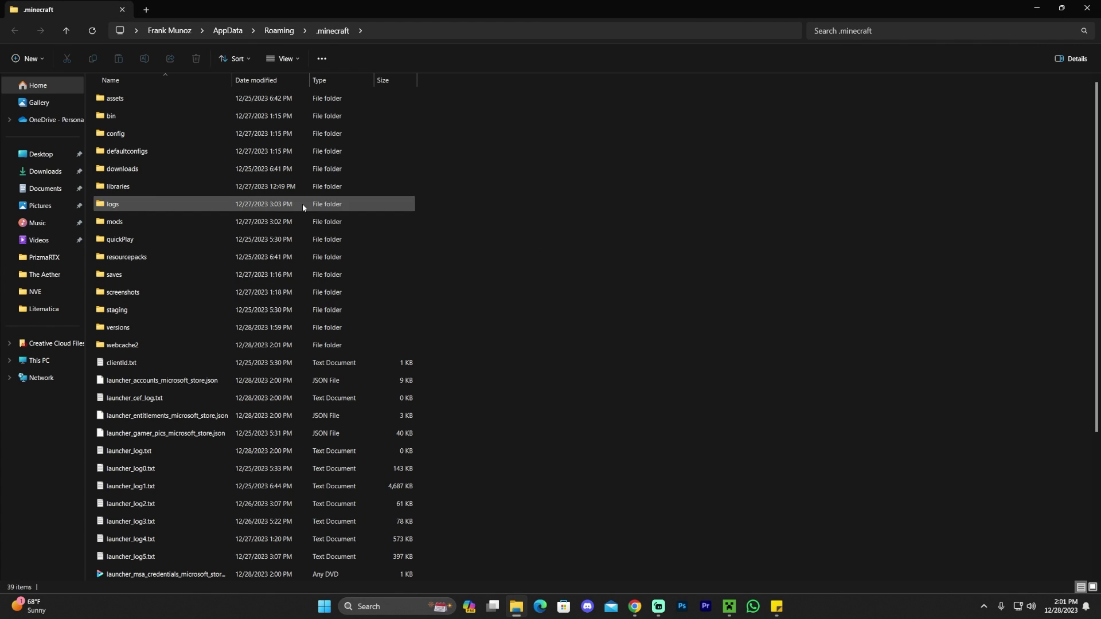
click(121, 227)
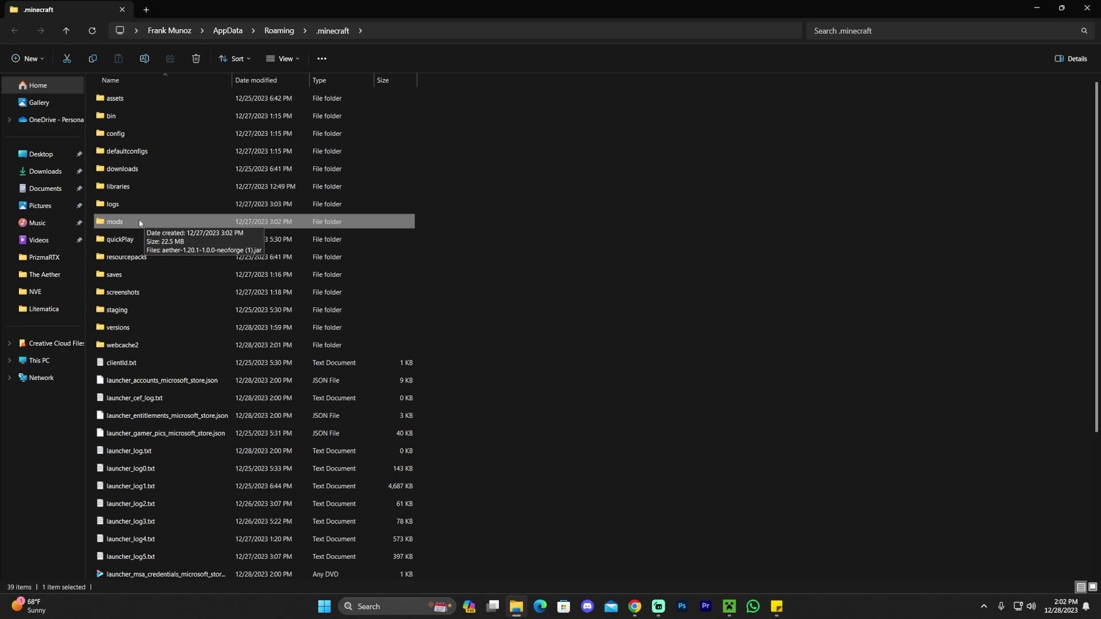
key(Delete)
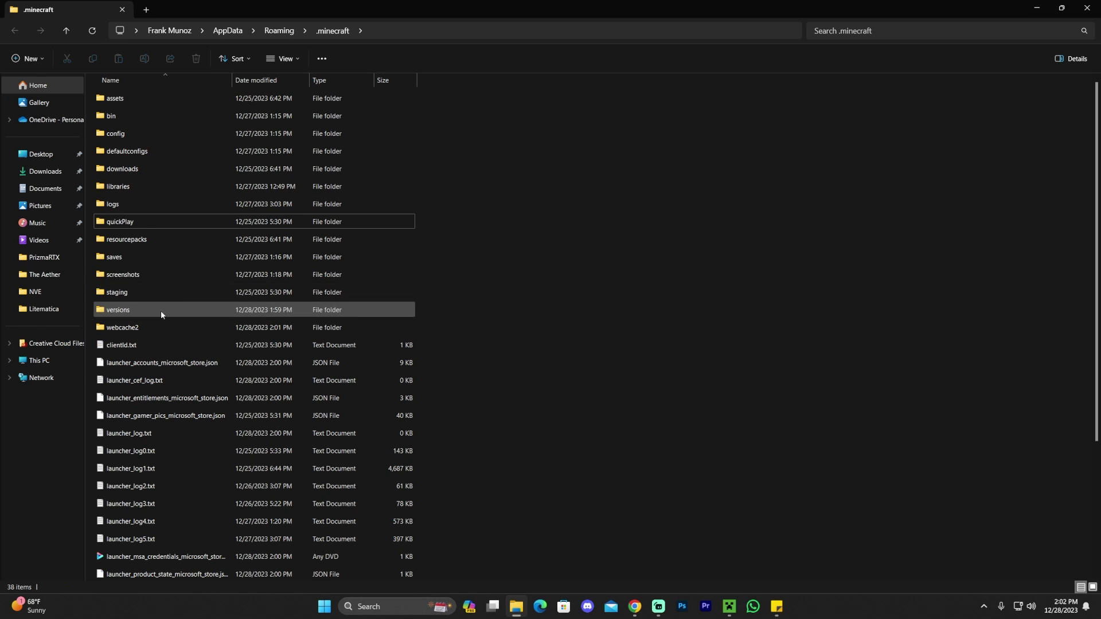
Create a new folder named 'mods' in .minecraft and open it
right_click(476, 118)
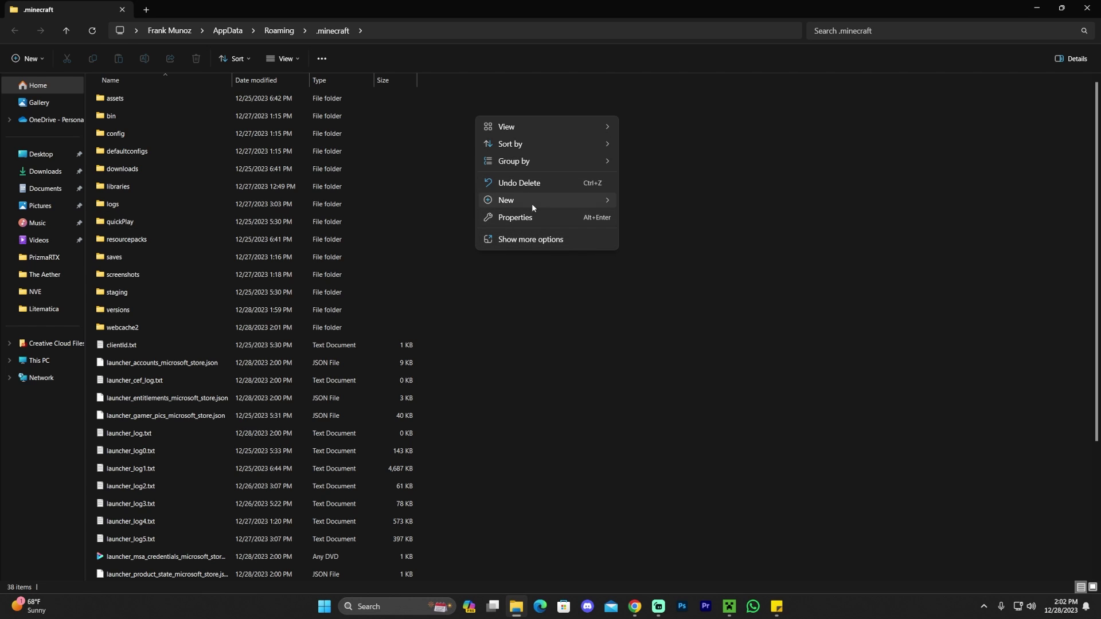
mouse_move(531, 201)
click(648, 202)
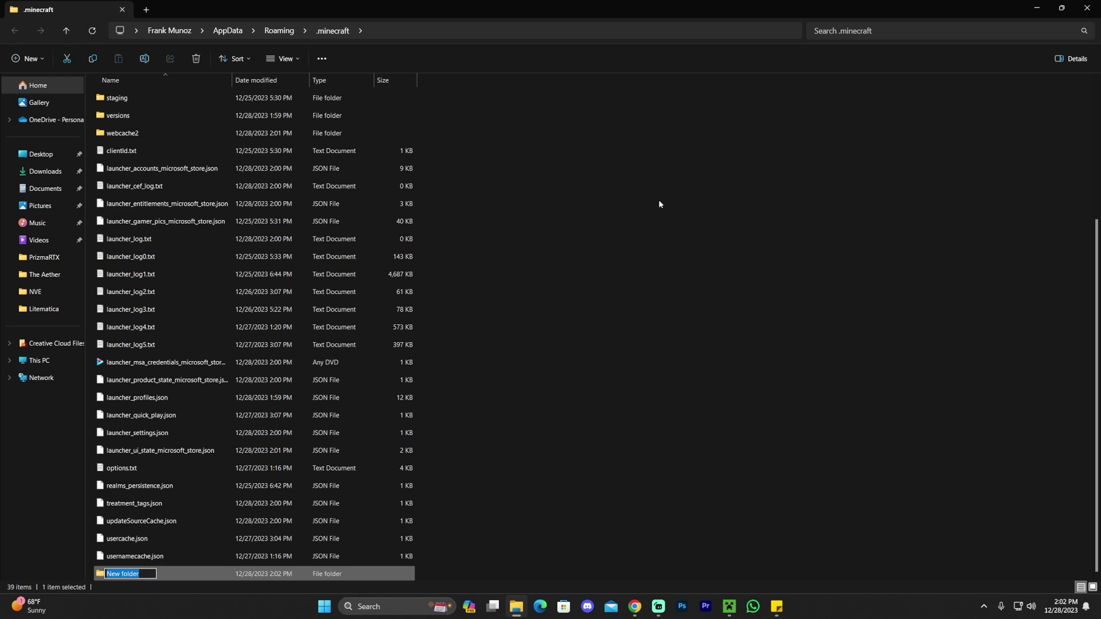
text(mods)
key(Return)
click(683, 202)
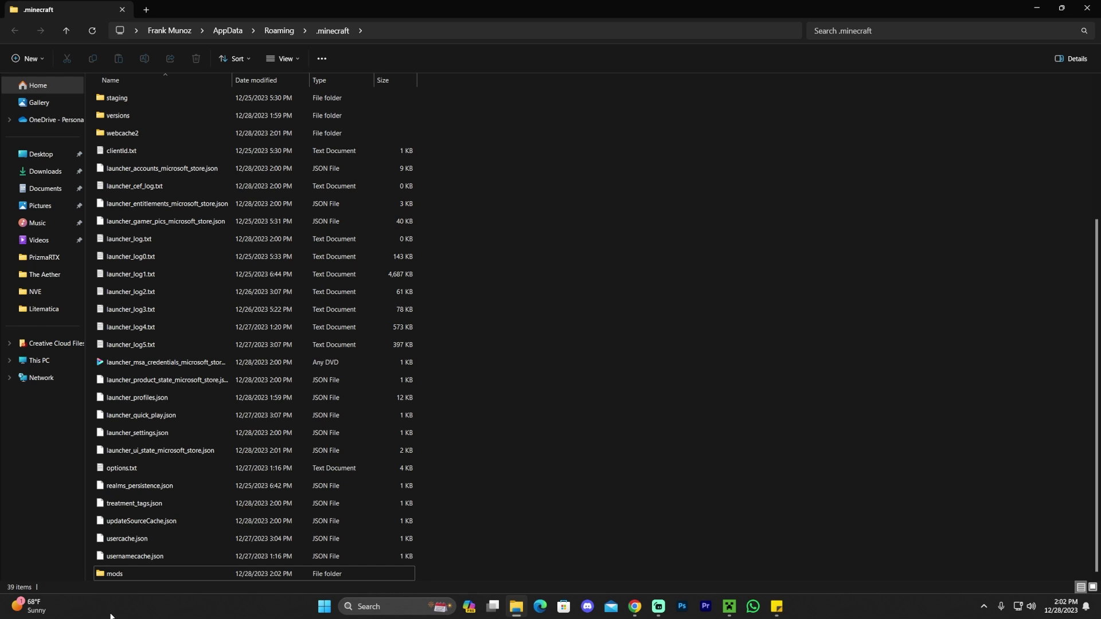
double_click(130, 575)
Resize the Explorer window and move the litematica and malilib .jar files into mods
double_click(641, 3)
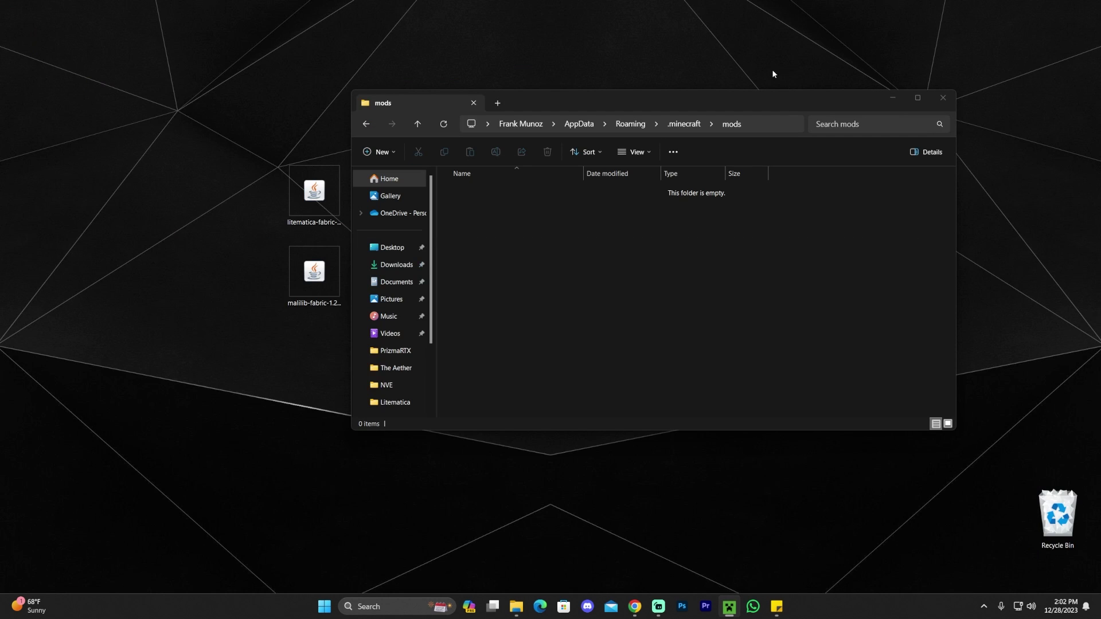
drag(767, 105, 844, 88)
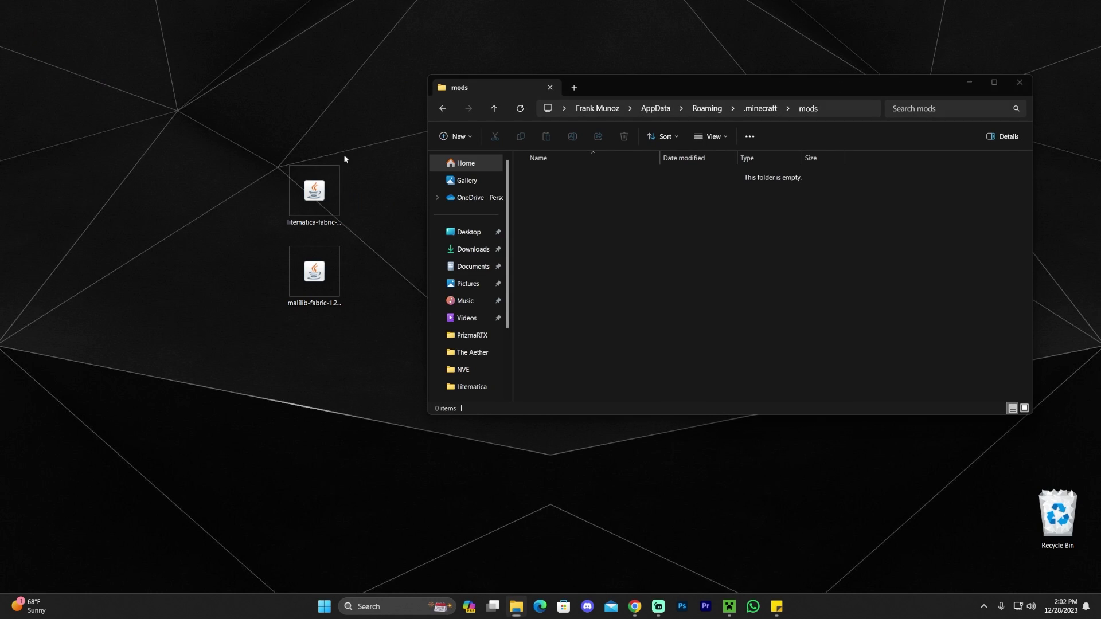
drag(342, 154, 255, 335)
ctrl+click(334, 204)
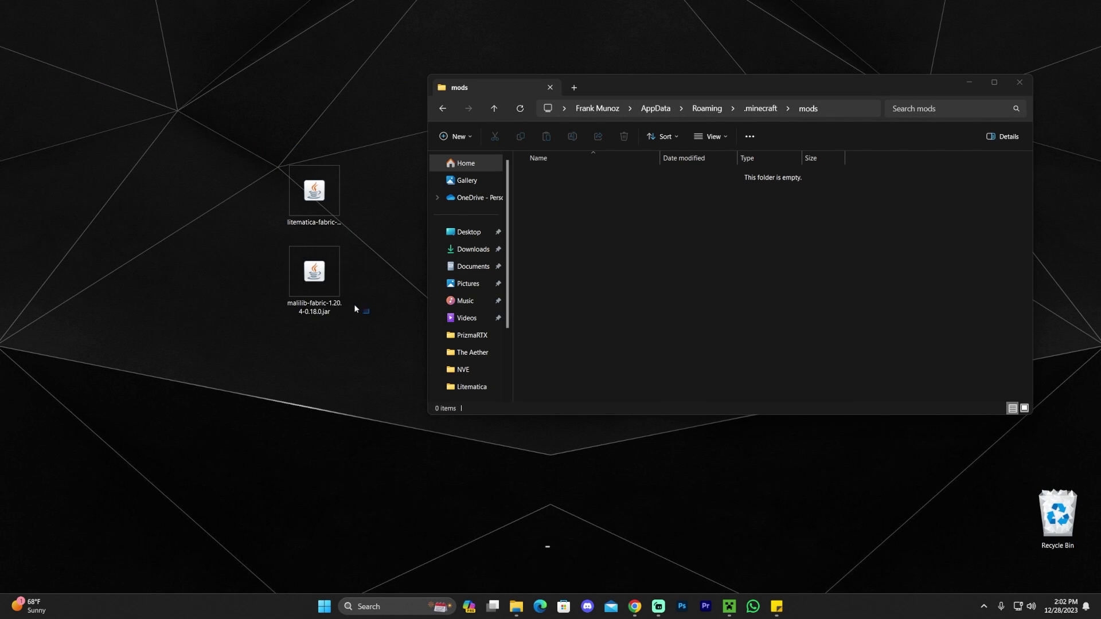
drag(371, 171, 259, 343)
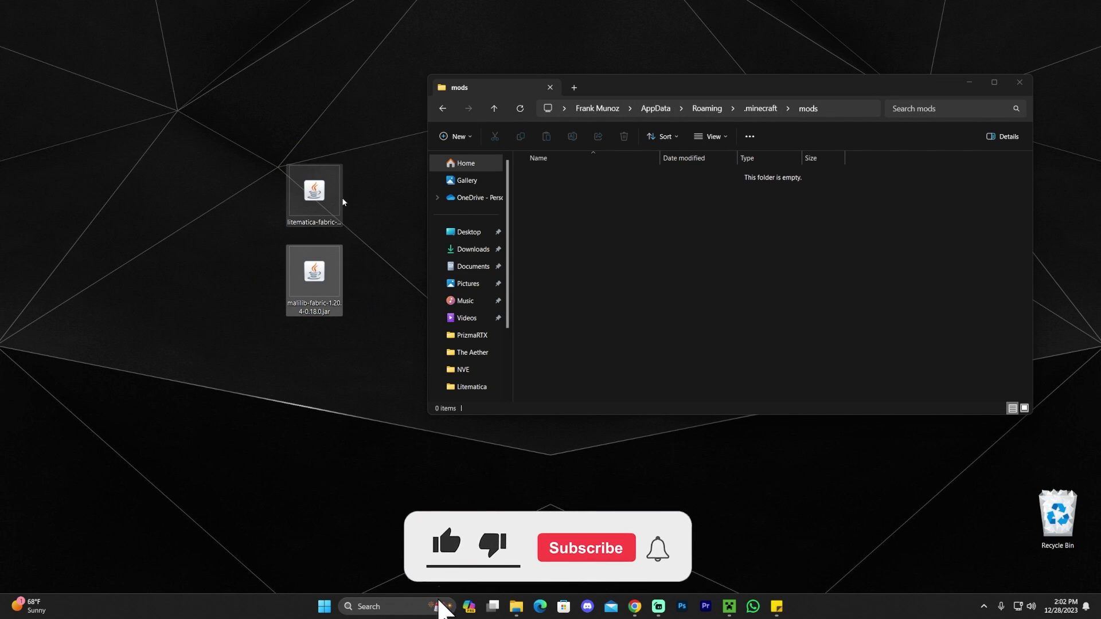
click(595, 204)
drag(345, 147, 228, 389)
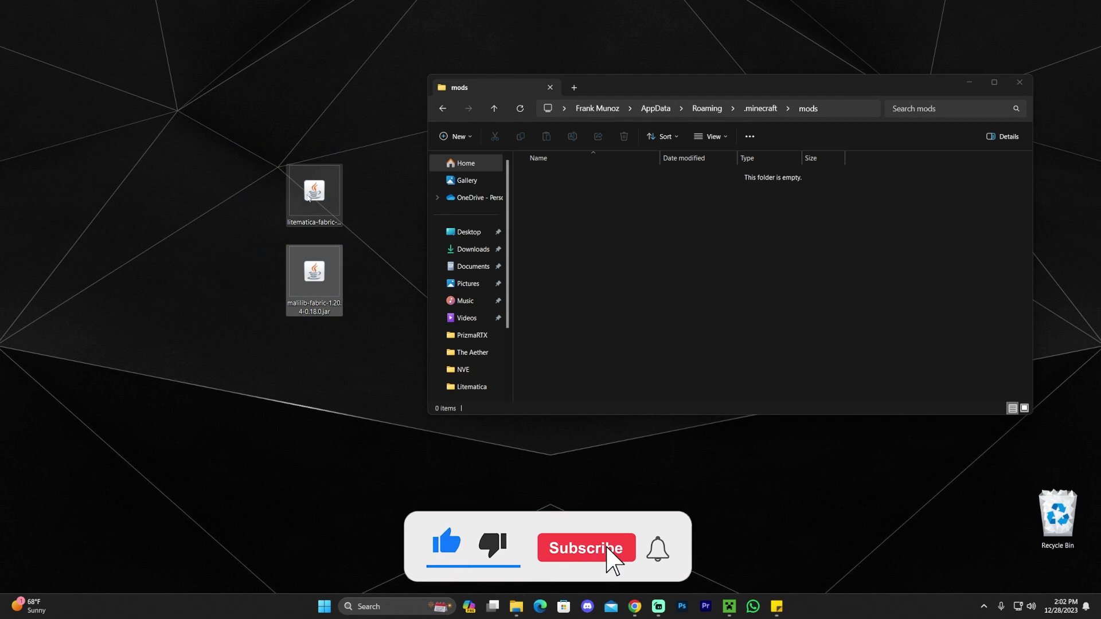
key(ctrl+v)
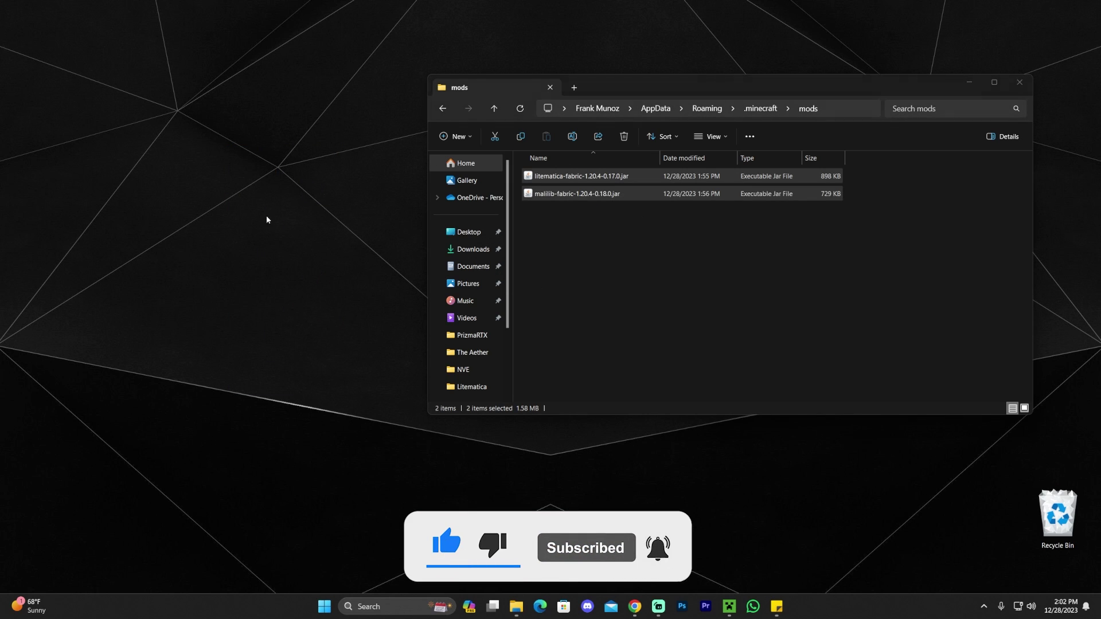
right_click(277, 211)
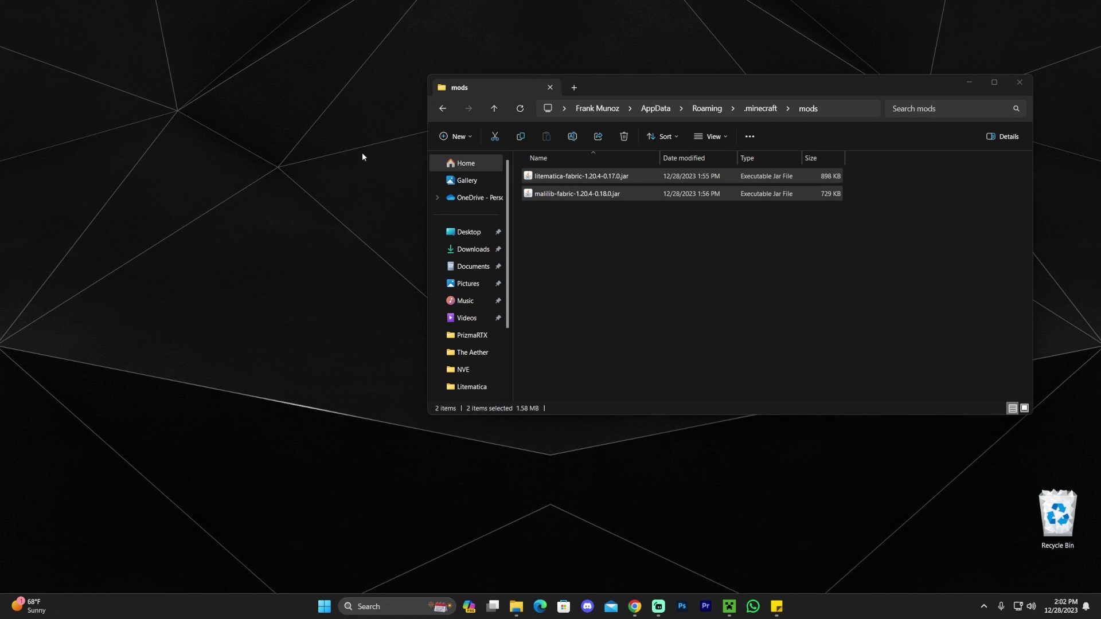
drag(806, 78, 738, 96)
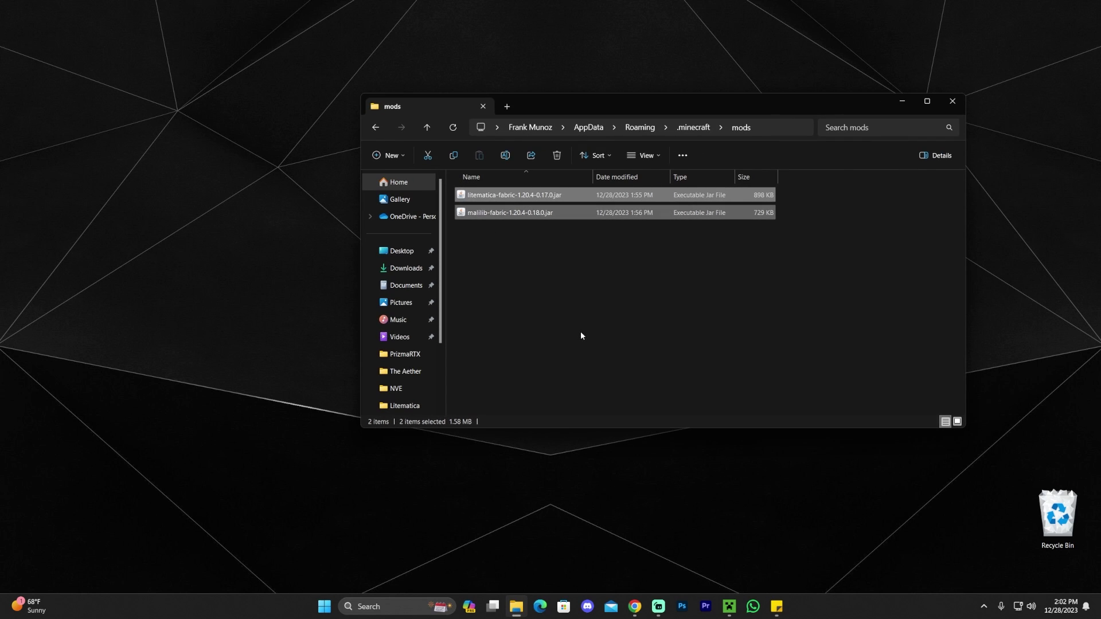
Close the mods window and play fabric-loader-1.20.4, accepting the modded-installation warning
click(954, 101)
click(728, 606)
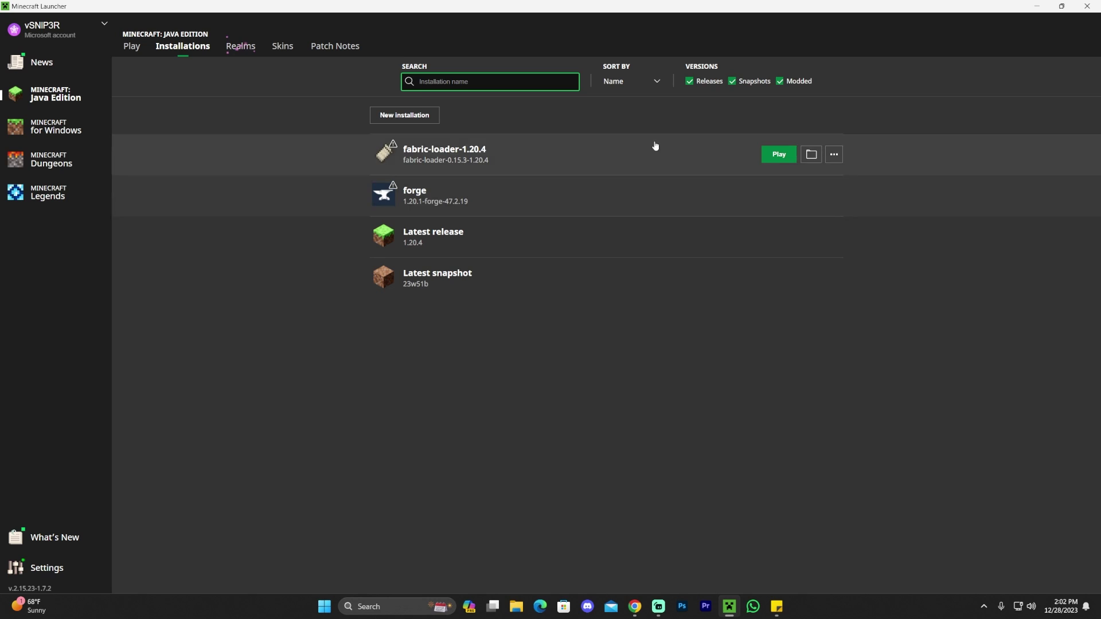
click(779, 155)
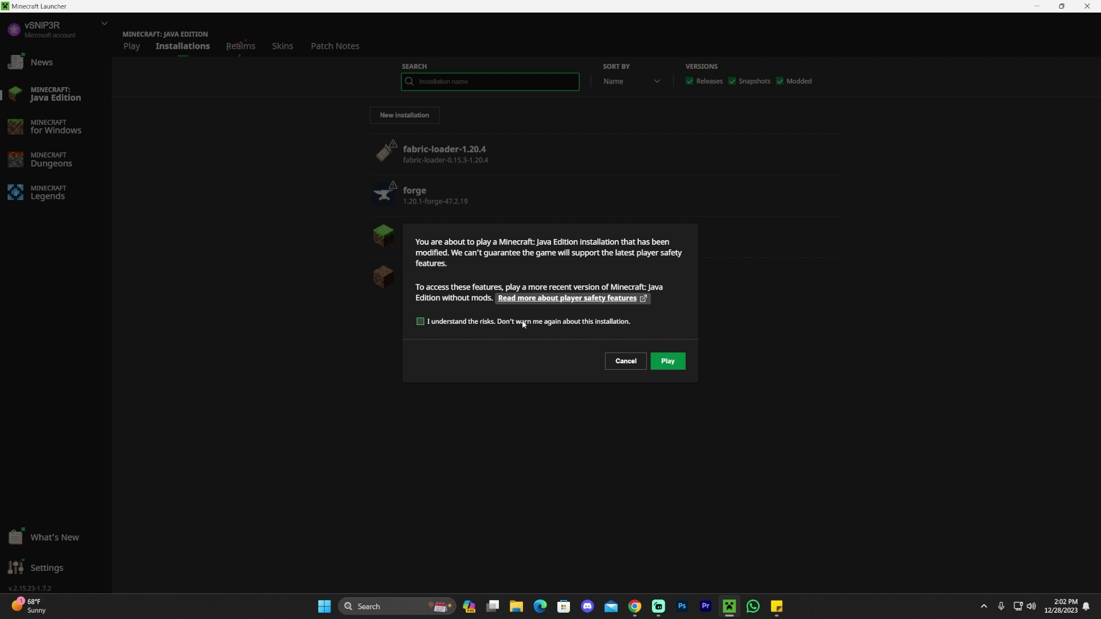
click(676, 361)
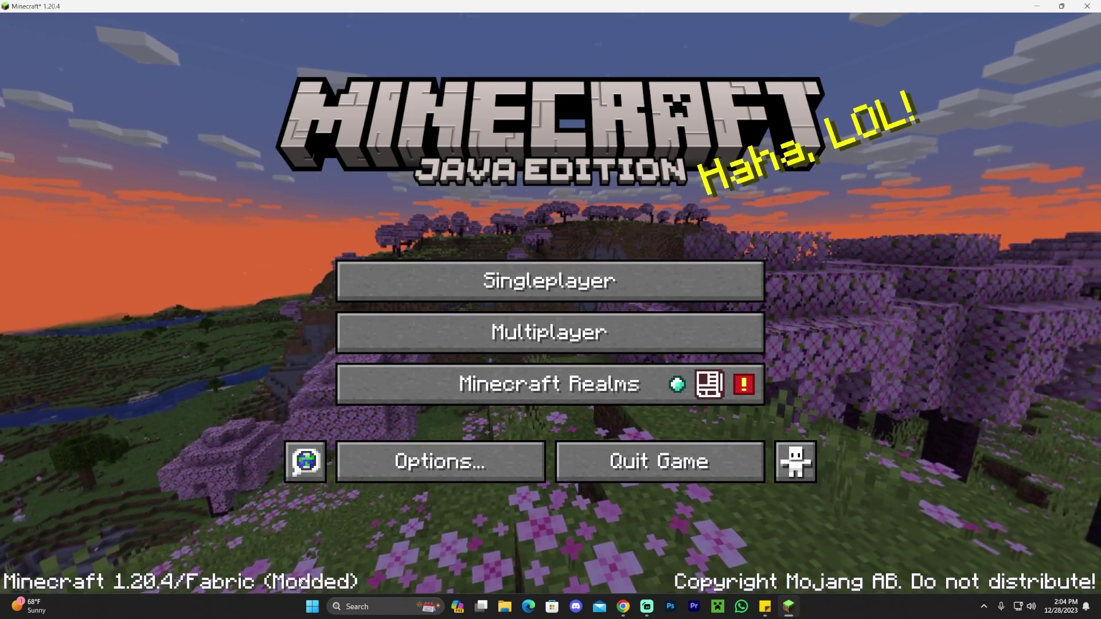
Load the singleplayer 1.20.4 New World, toggle views with F5, and press M for Litematica
click(486, 277)
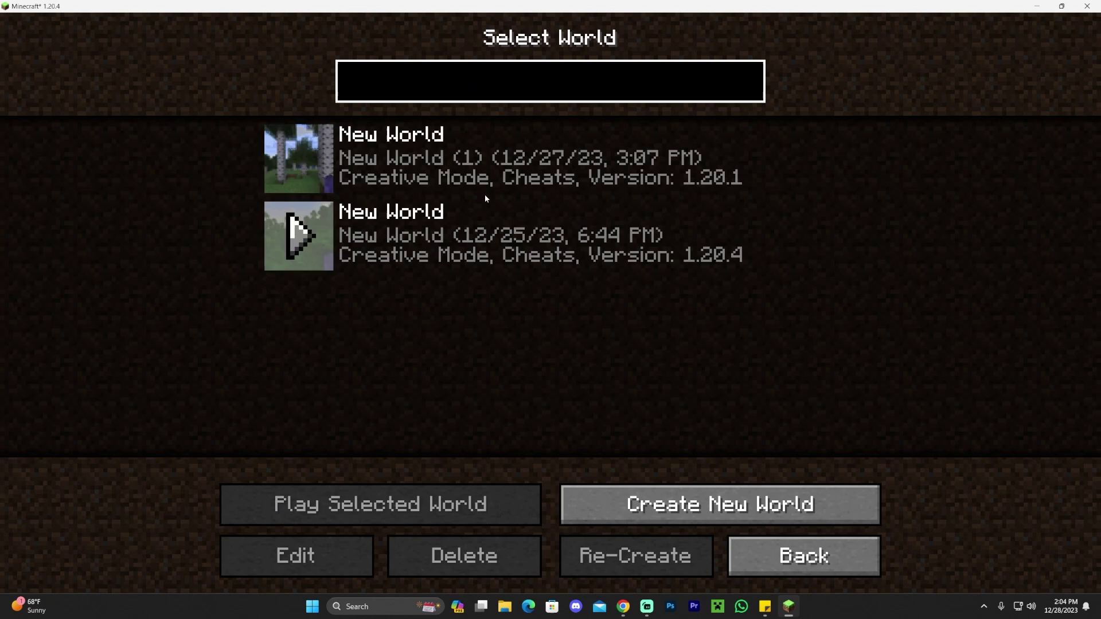
click(299, 229)
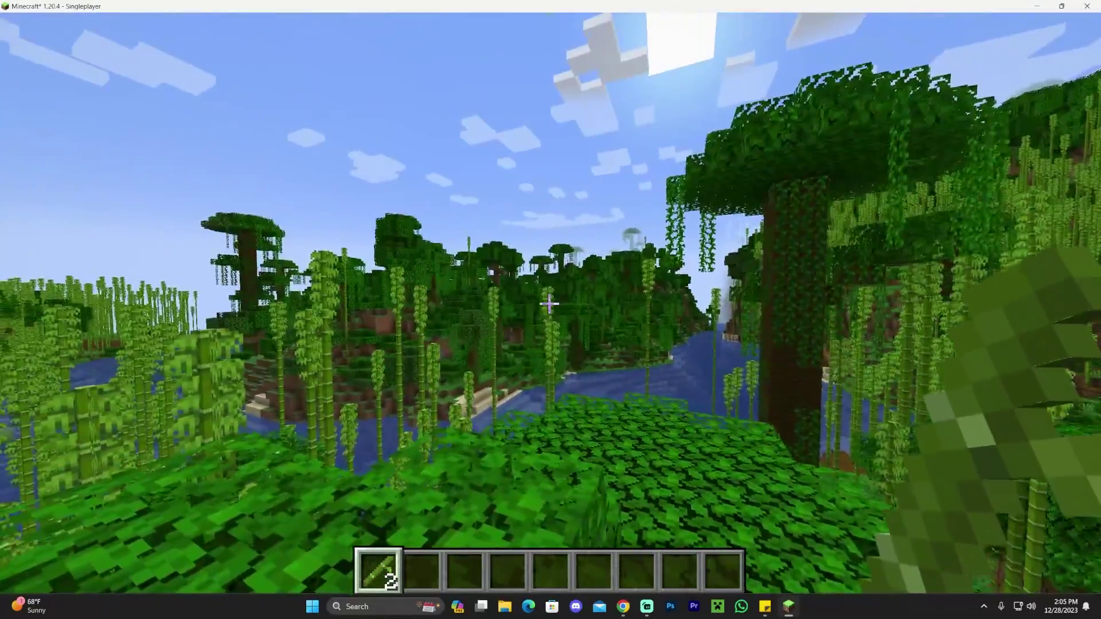
key(F5)
key(F5)
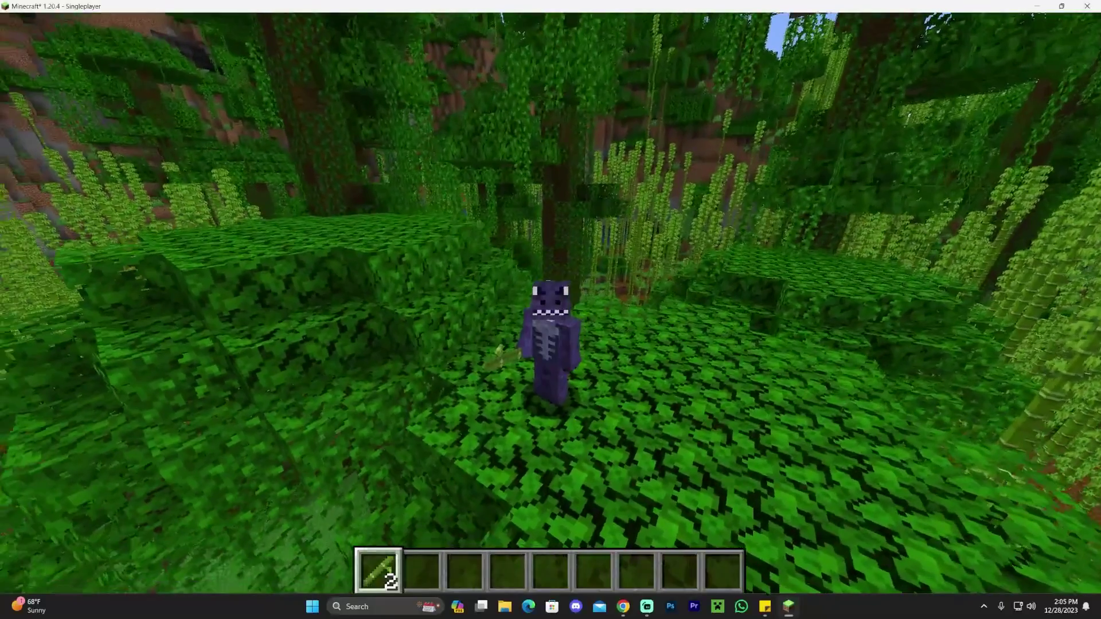
key(F5)
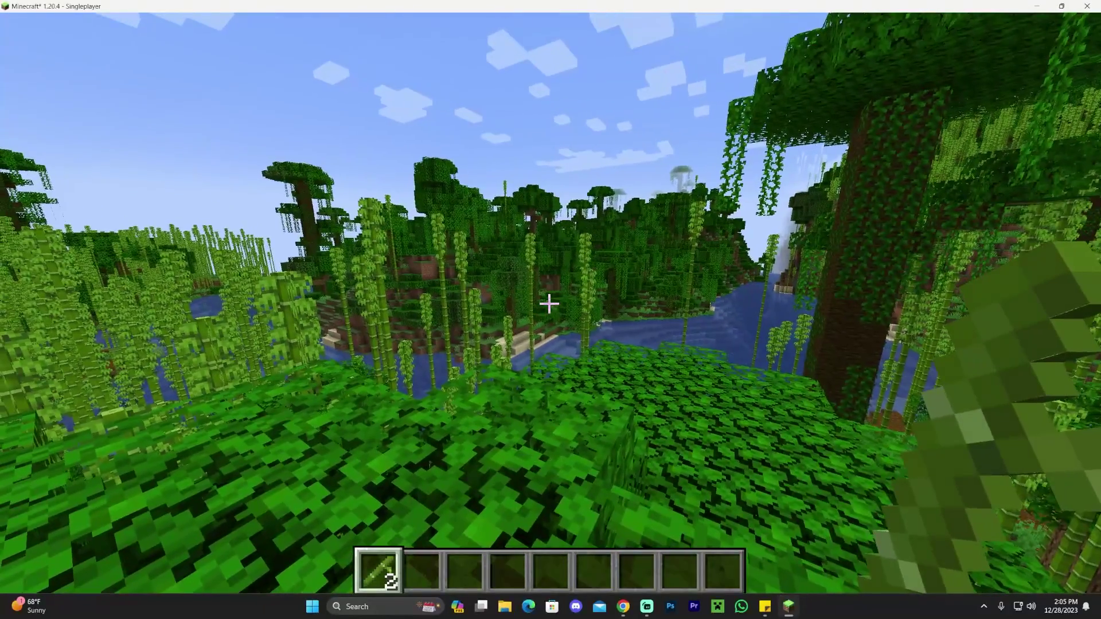
key(m)
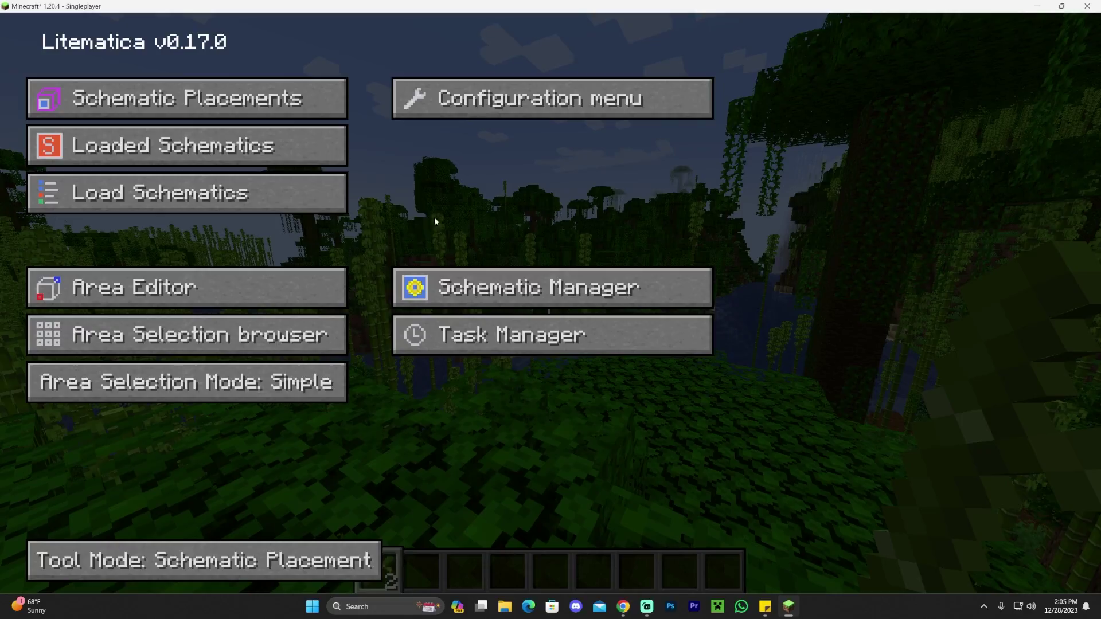
Close the Litematica menu with Esc and press F5 for the front third-person view
key(Escape)
key(F5)
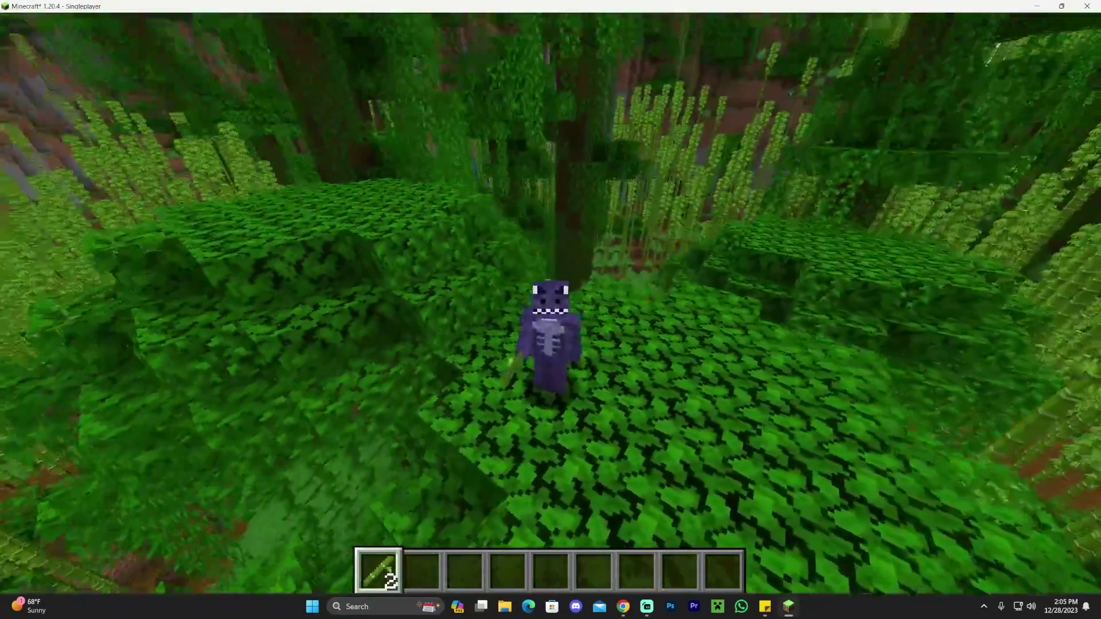